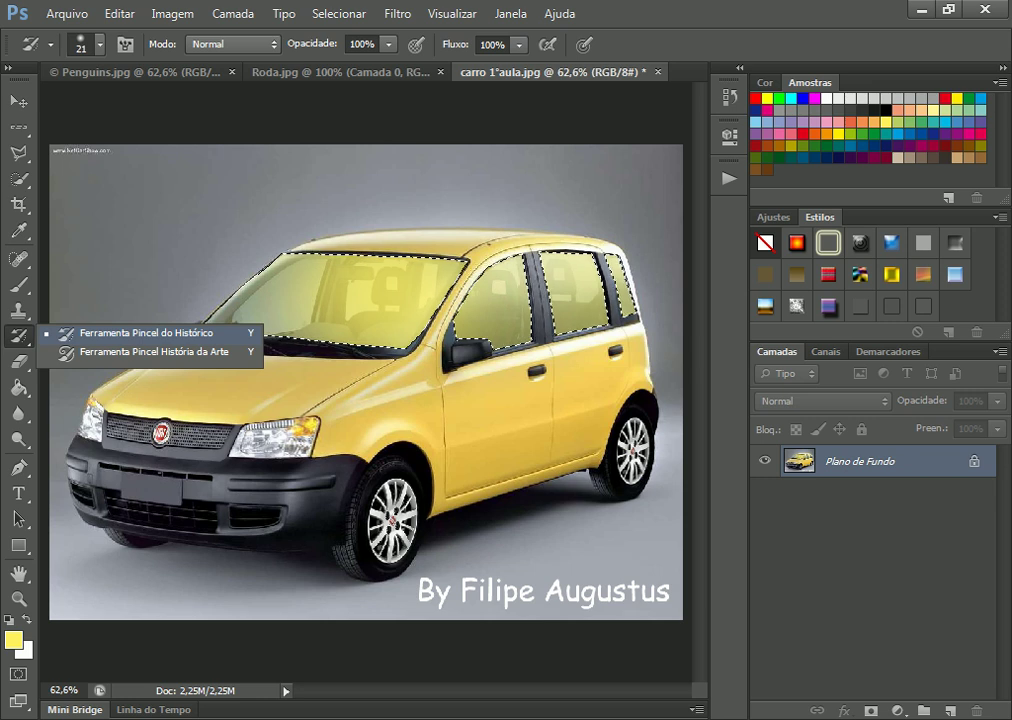
Restore the original glass in the selected car windows with the History Brush at size 500.
{"action": "key", "text": "Escape"}
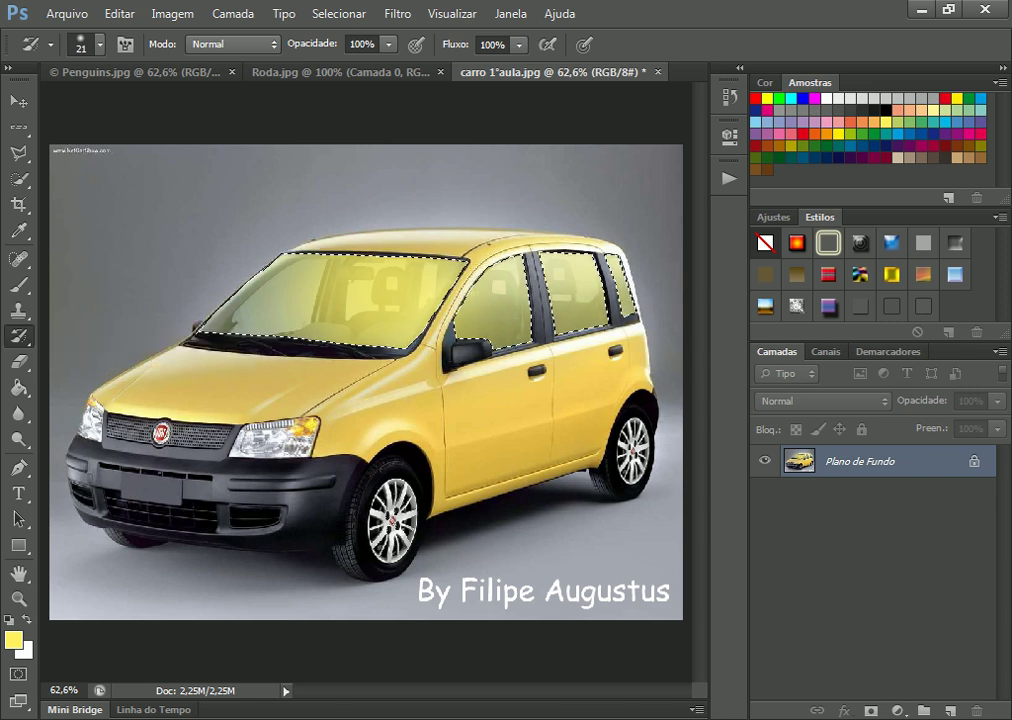
{"action": "key", "text": "bracketright"}
{"action": "key", "text": "bracketright"}
{"action": "key", "text": "bracketright"}
{"action": "key", "text": "bracketright"}
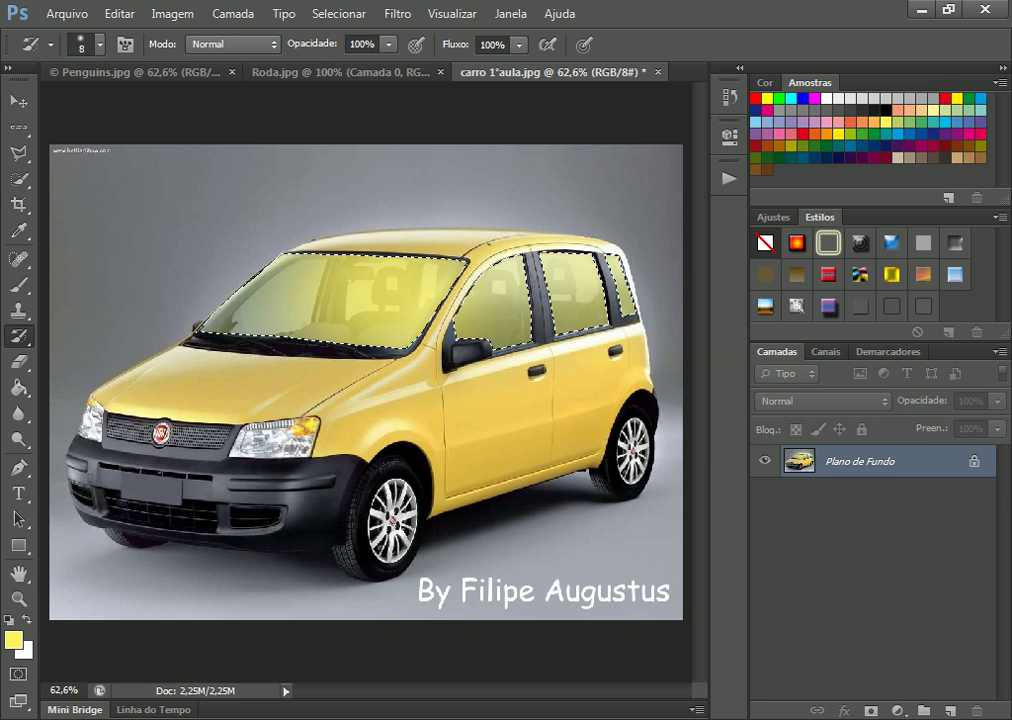
{"action": "key", "text": "bracketright"}
{"action": "key", "text": "bracketright"}
{"action": "key", "text": "bracketright"}
{"action": "key", "text": "bracketright"}
{"action": "key", "text": "bracketright"}
{"action": "key", "text": "bracketright"}
{"action": "key", "text": "bracketright"}
{"action": "key", "text": "bracketright"}
{"action": "key", "text": "bracketright"}
{"action": "key", "text": "bracketright"}
{"action": "key", "text": "bracketright"}
{"action": "key", "text": "bracketright"}
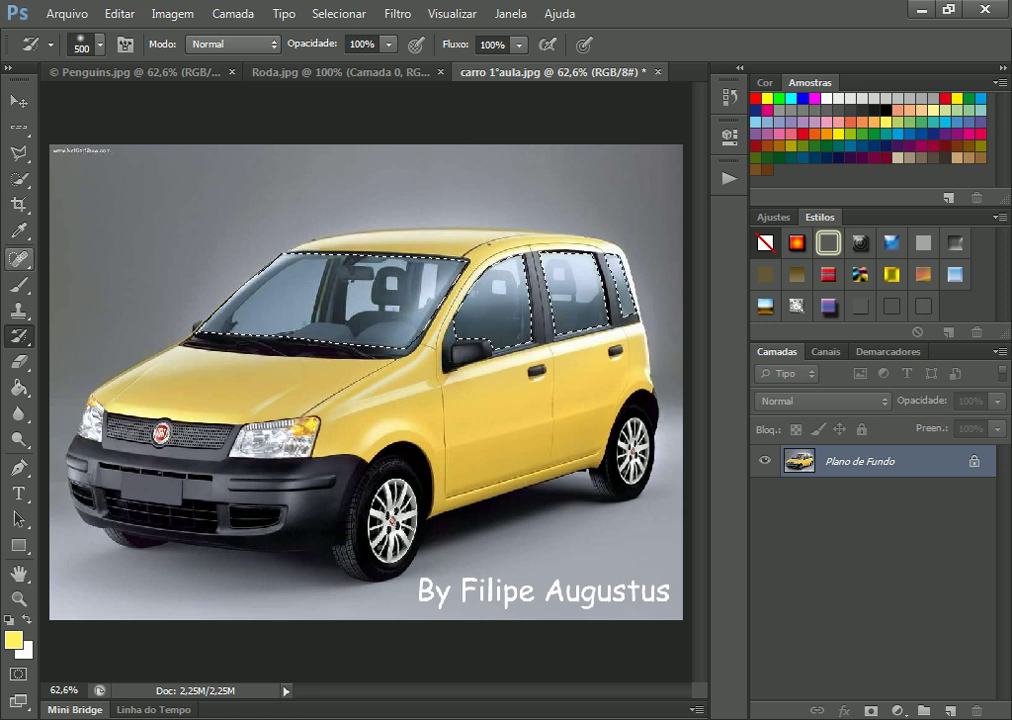
Tint the selected car windows yellow with a size 400 Brush at 25% opacity and clear the selection.
{"action": "left_click", "coordinate": [18, 259]}
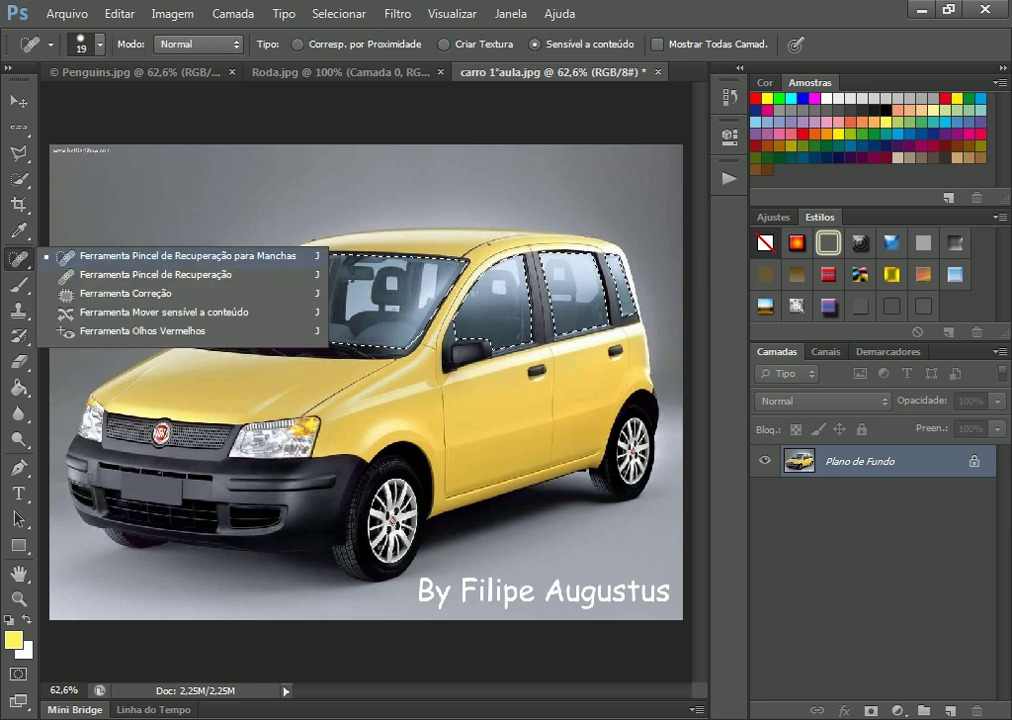
{"action": "left_click", "coordinate": [18, 284]}
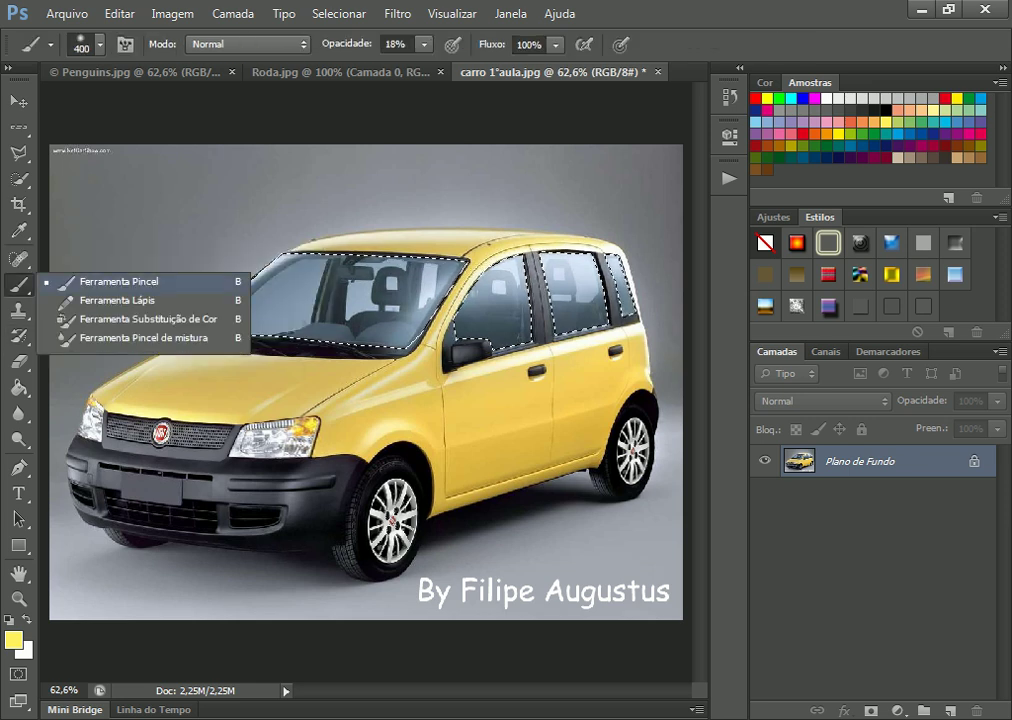
{"action": "left_click", "coordinate": [118, 281]}
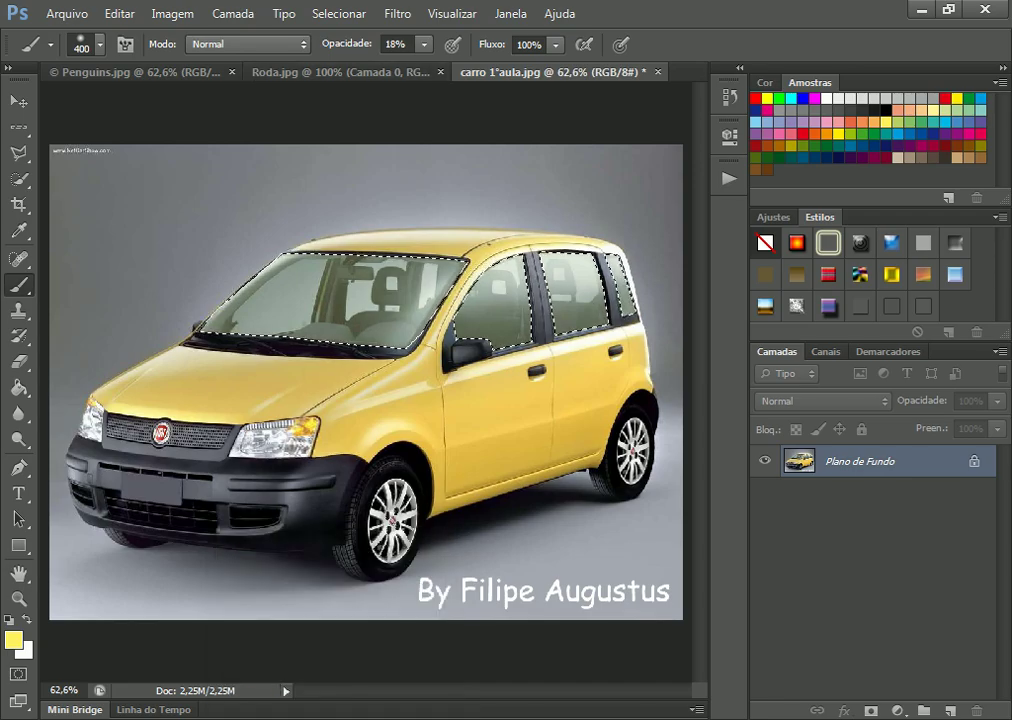
{"action": "key", "text": "ctrl+z"}
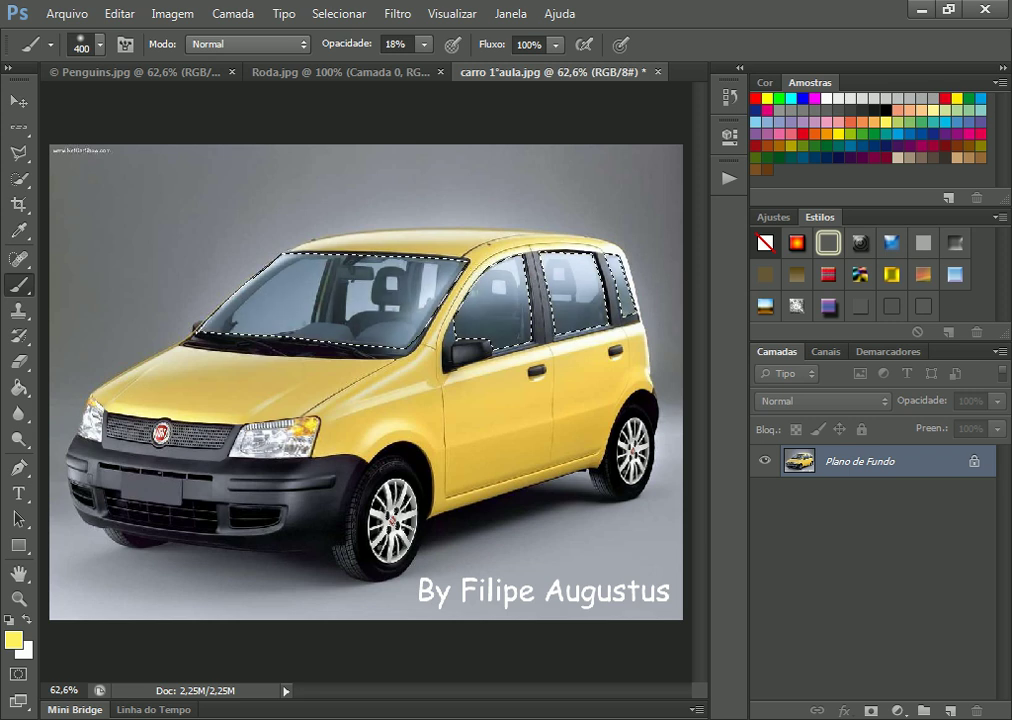
{"action": "left_click", "coordinate": [424, 44]}
{"action": "left_click_drag", "start_coordinate": [424, 66], "coordinate": [431, 66]}
{"action": "left_click_drag", "start_coordinate": [200, 298], "coordinate": [570, 298]}
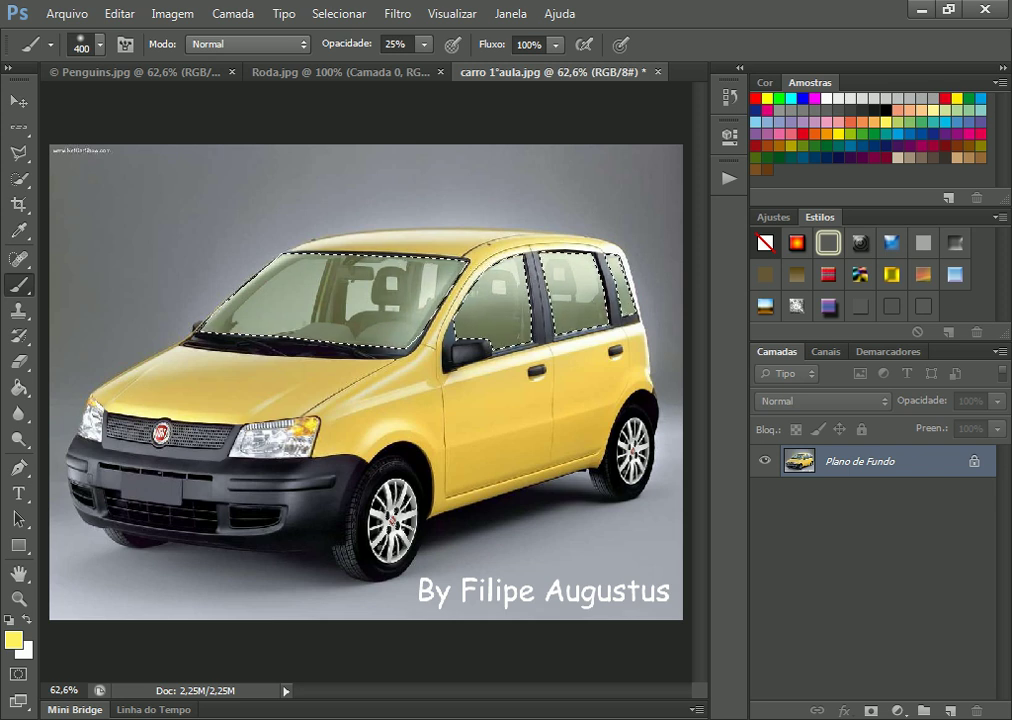
{"action": "key", "text": "ctrl+d"}
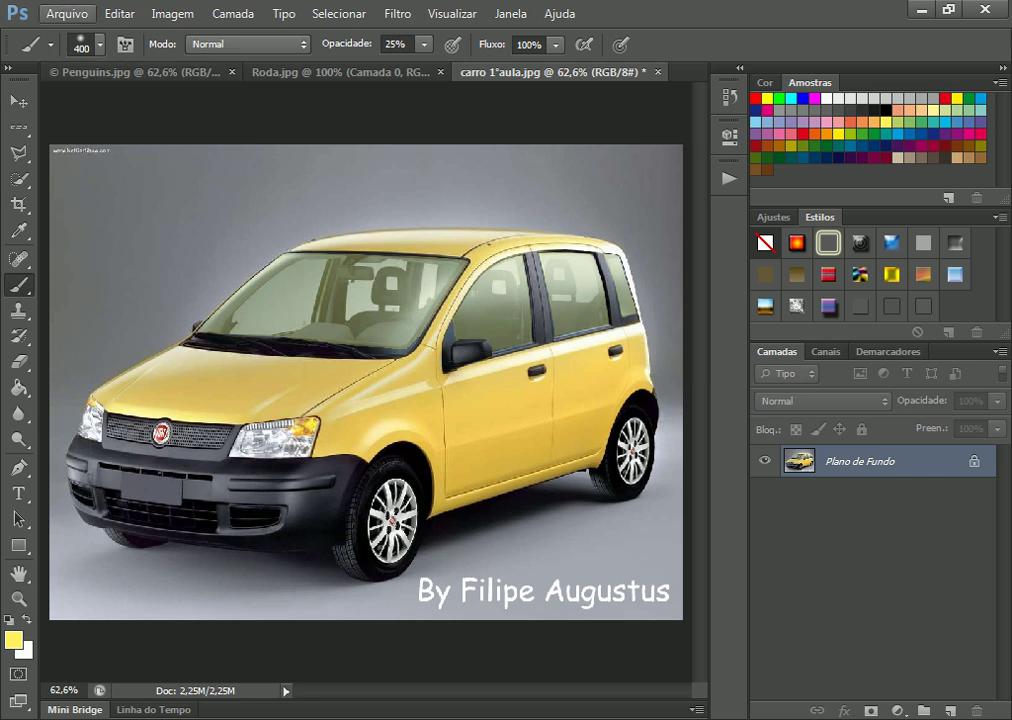
{"action": "left_click", "coordinate": [67, 13]}
{"action": "left_click", "coordinate": [75, 54]}
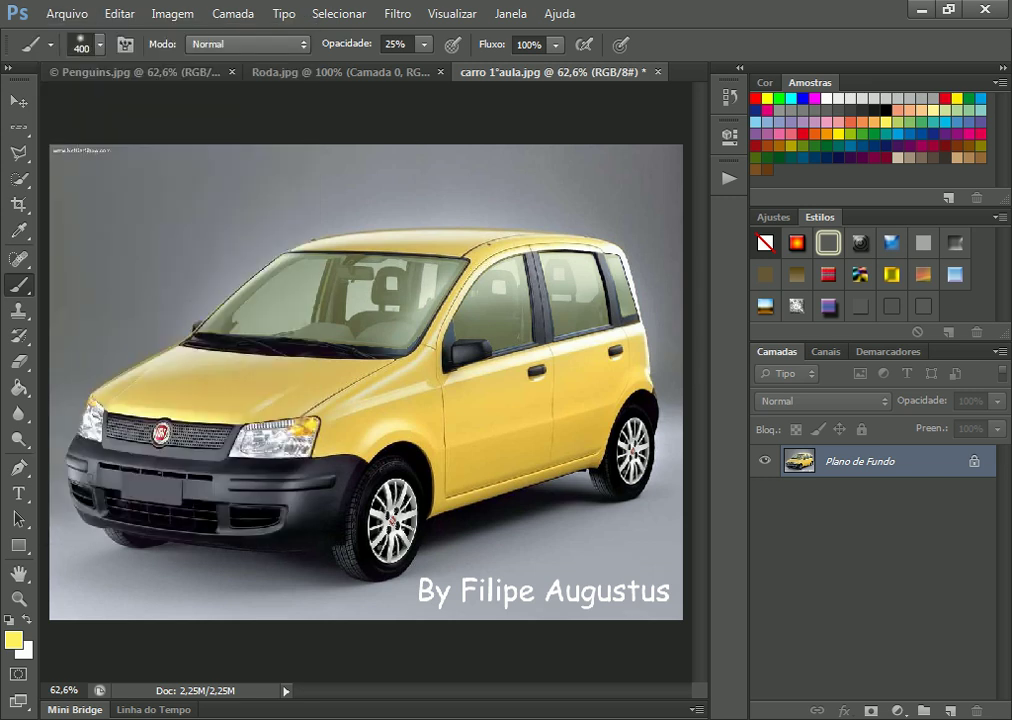
{"action": "scroll", "coordinate": [545, 290], "scroll_direction": "down", "scroll_amount": 10}
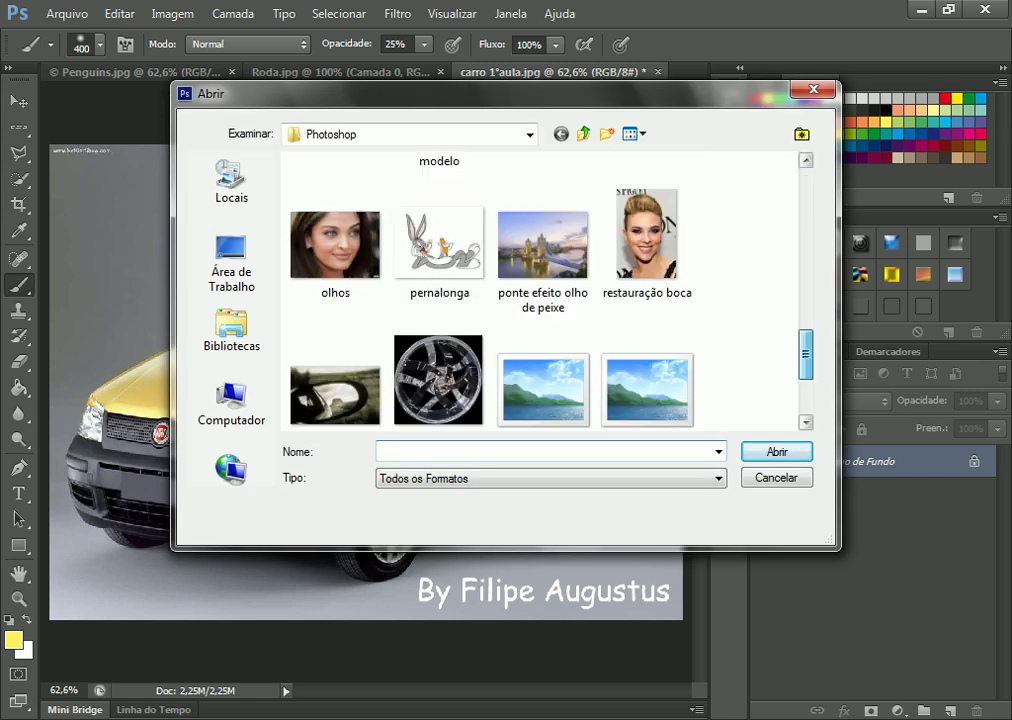
{"action": "scroll", "coordinate": [545, 290], "scroll_direction": "down", "scroll_amount": 1}
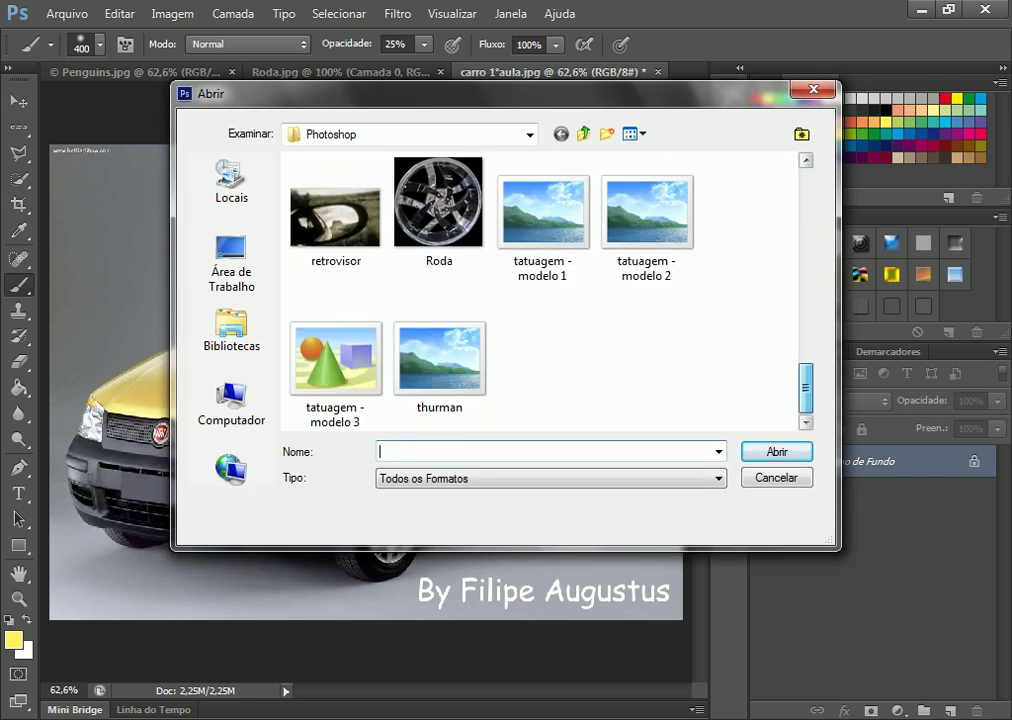
{"action": "scroll", "coordinate": [545, 290], "scroll_direction": "up", "scroll_amount": 5}
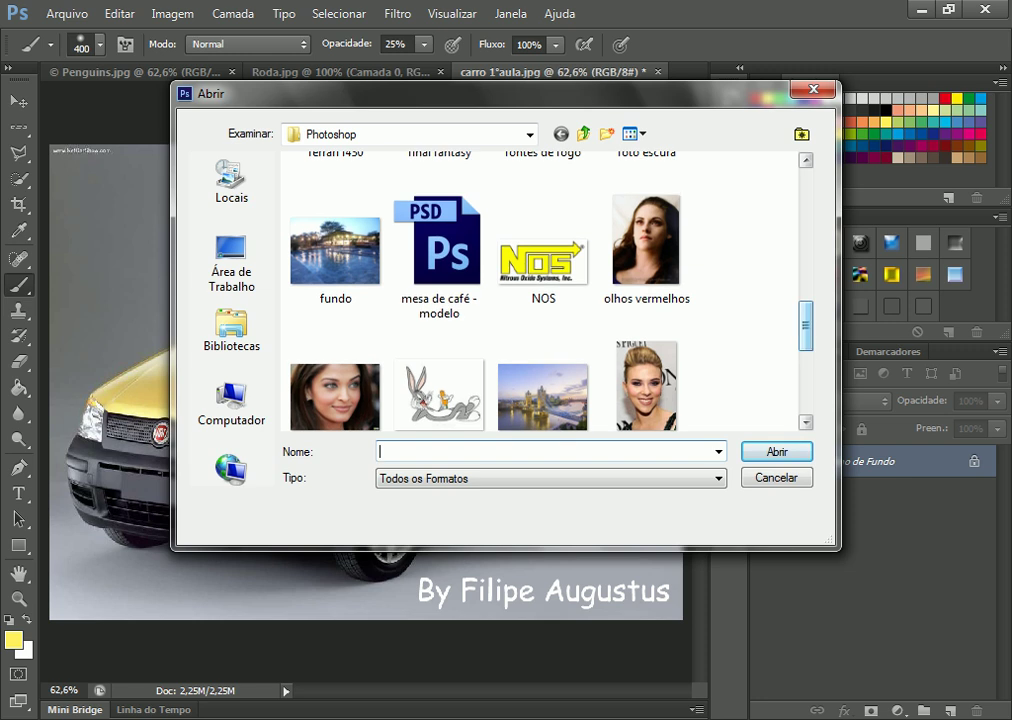
{"action": "key", "text": "Escape"}
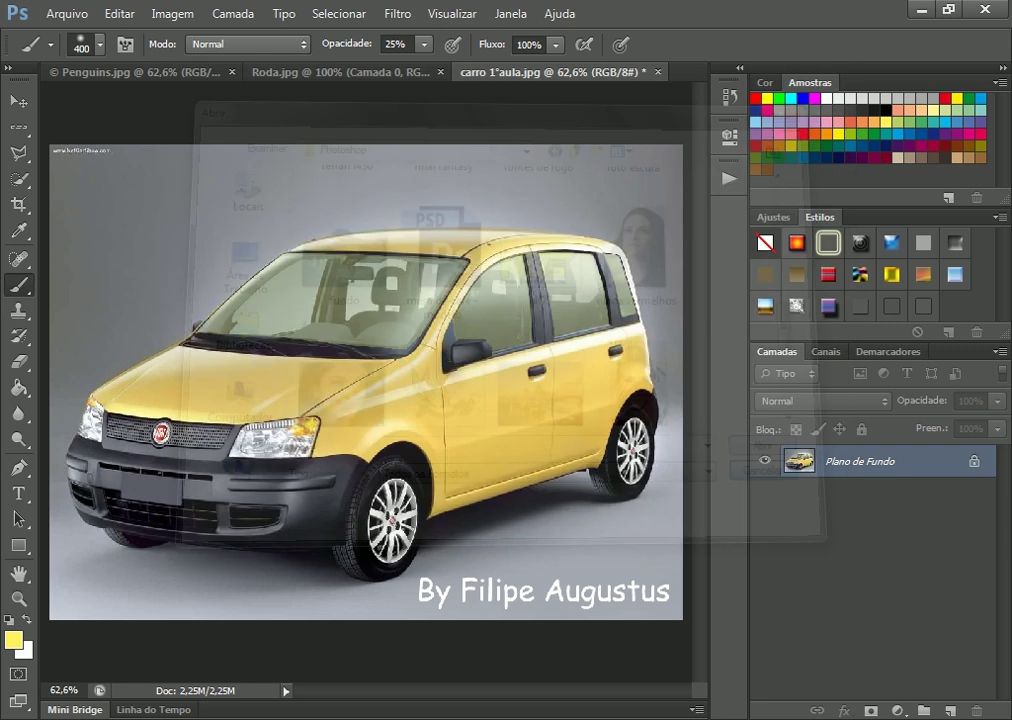
Switch to the web browser, open the yellow NOS logo from the Google Images results and copy the image.
{"action": "mouse_move", "coordinate": [332, 718]}
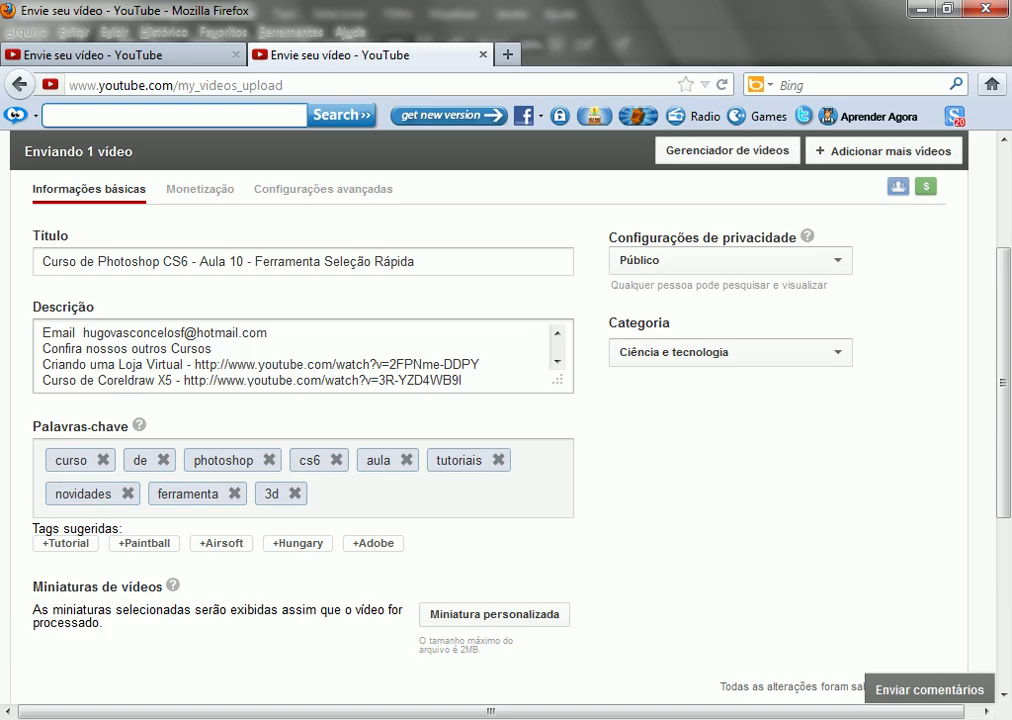
{"action": "left_click", "coordinate": [335, 718]}
{"action": "left_click", "coordinate": [199, 261]}
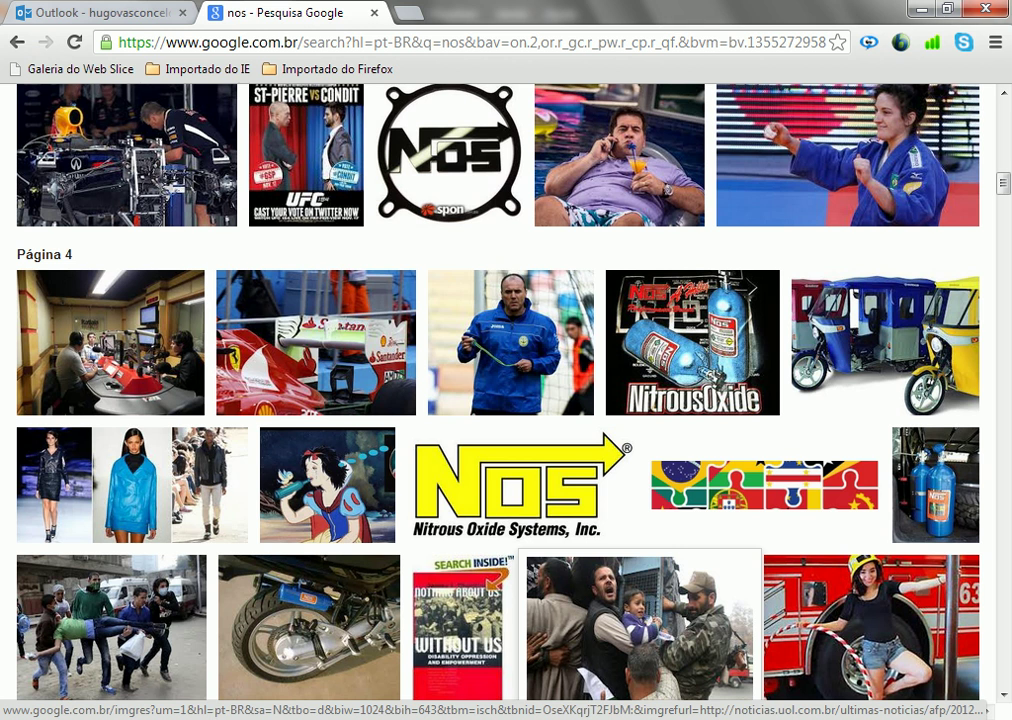
{"action": "left_click", "coordinate": [640, 625]}
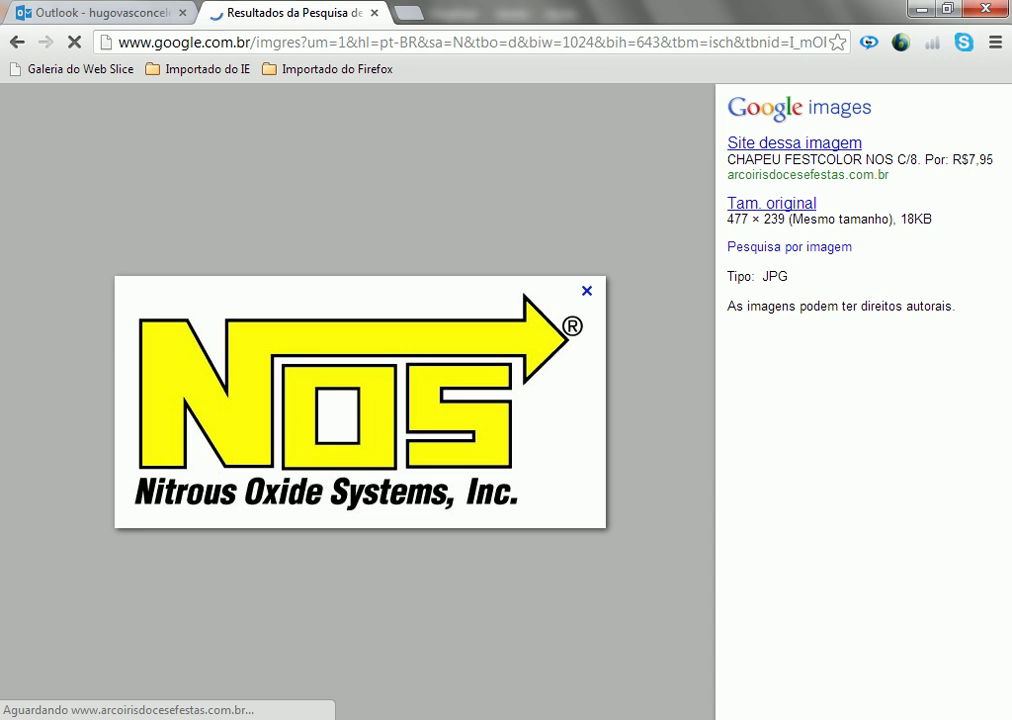
{"action": "right_click", "coordinate": [373, 340]}
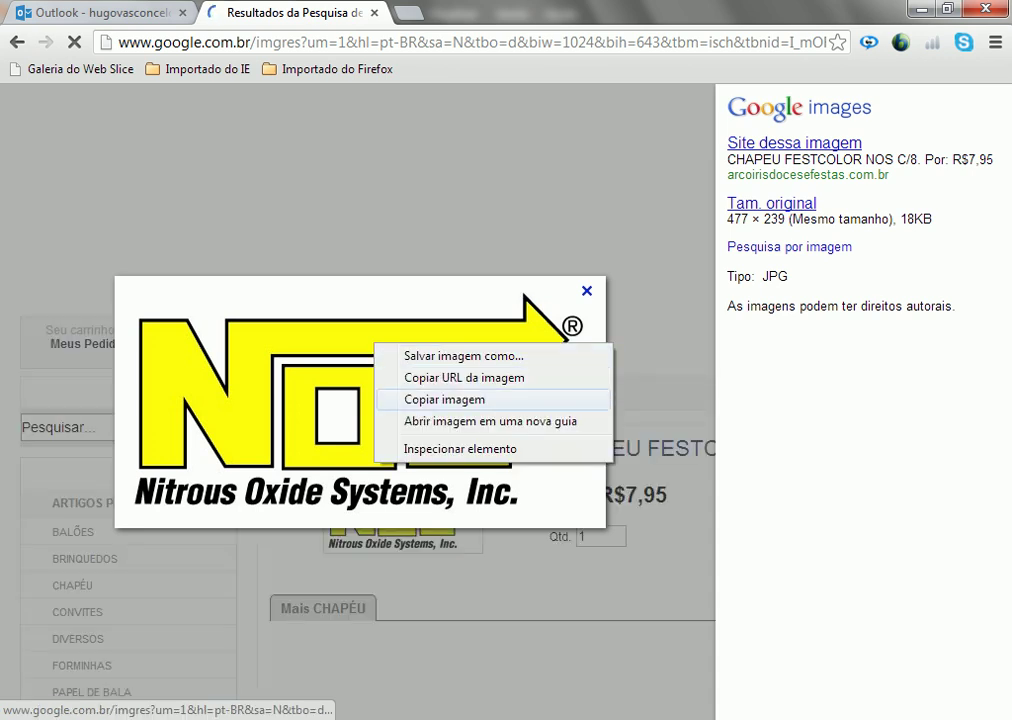
{"action": "left_click", "coordinate": [445, 400]}
{"action": "key", "text": "alt+Tab"}
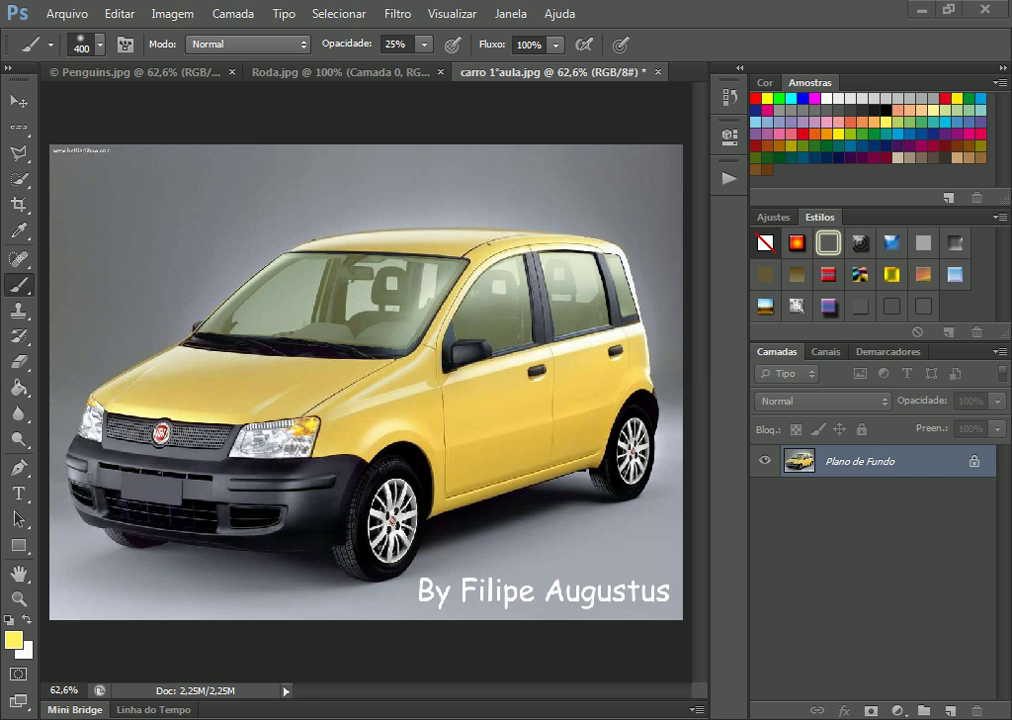
{"action": "key", "text": "alt+Tab"}
{"action": "right_click", "coordinate": [447, 378]}
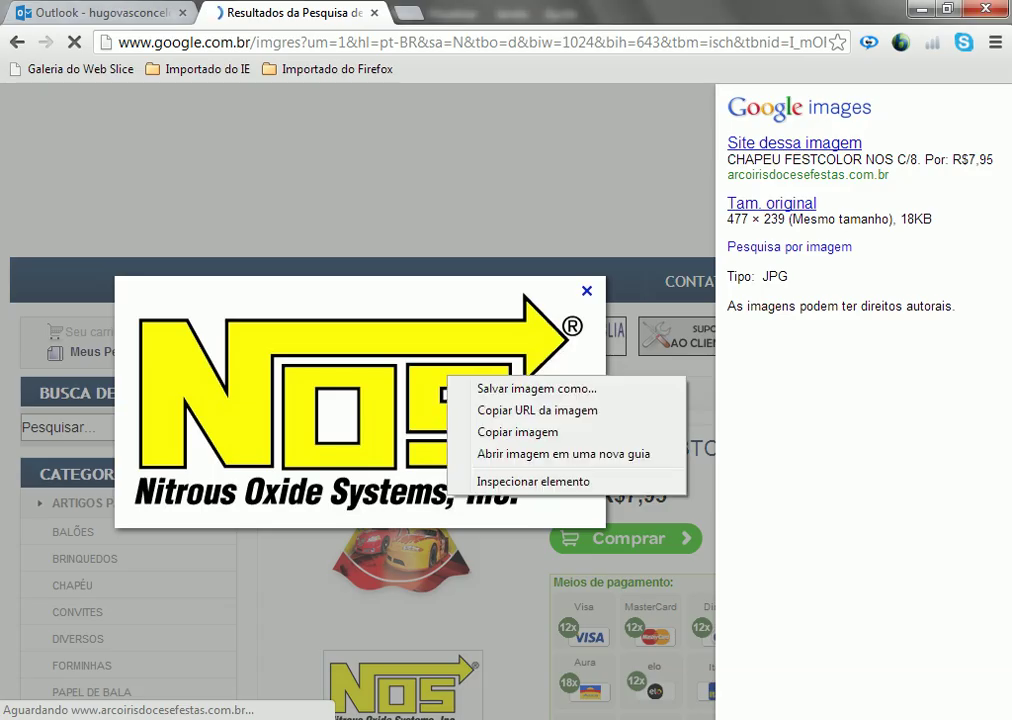
{"action": "left_click", "coordinate": [517, 432]}
Switch to Photoshop, paste the copied NOS logo into the car photo and move it slightly down and to the right.
{"action": "key", "text": "alt+Tab"}
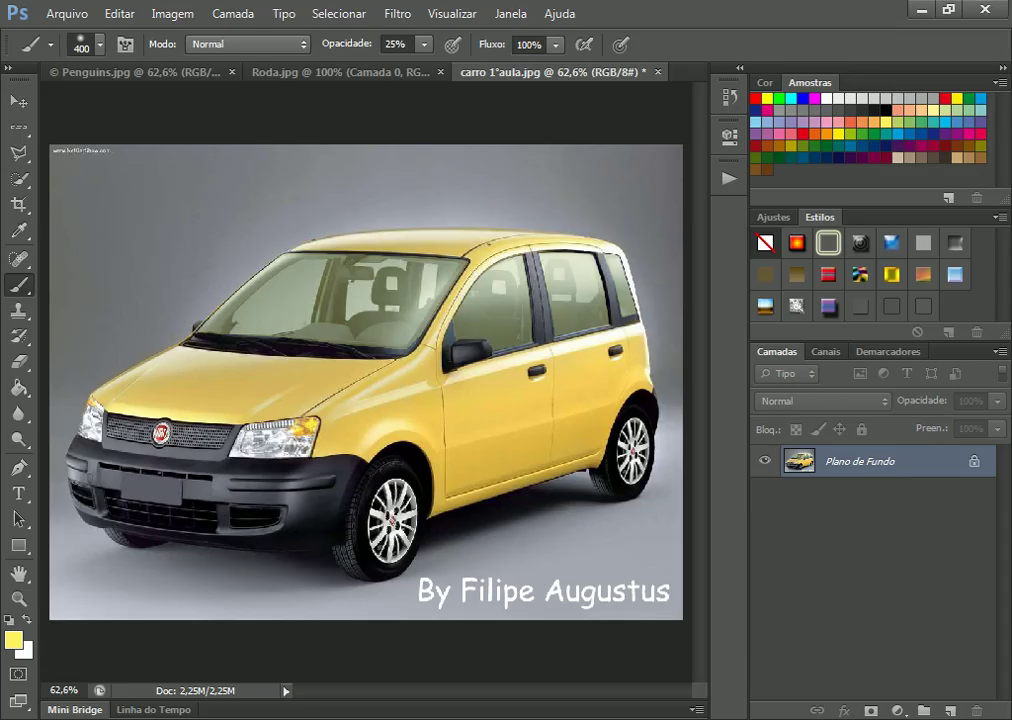
{"action": "key", "text": "ctrl+v"}
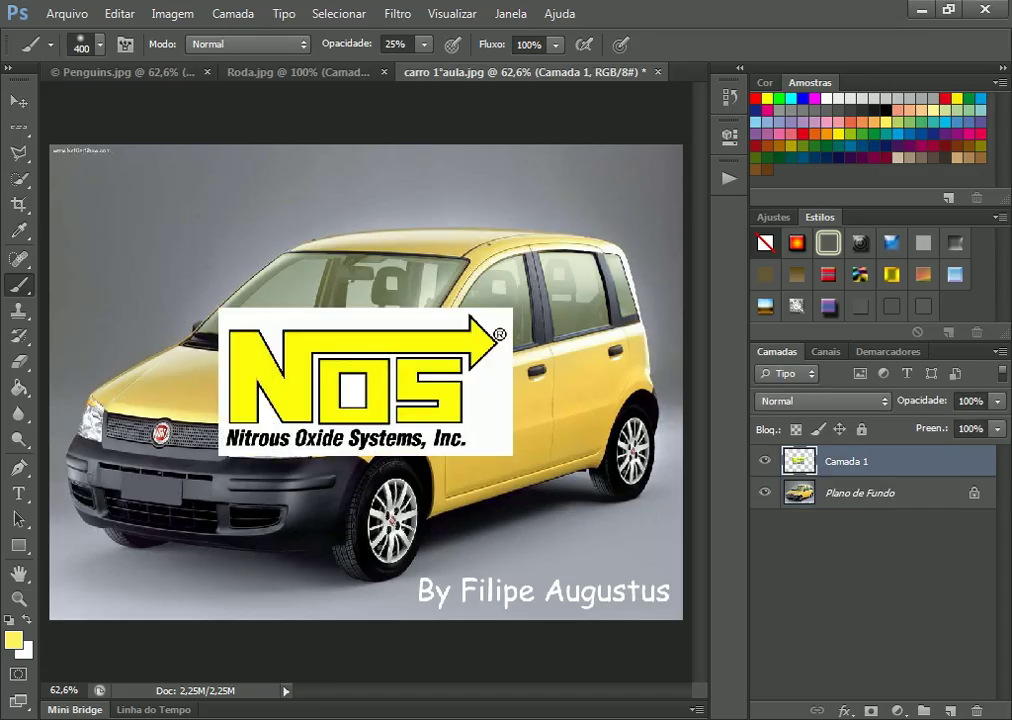
{"action": "key", "text": "v"}
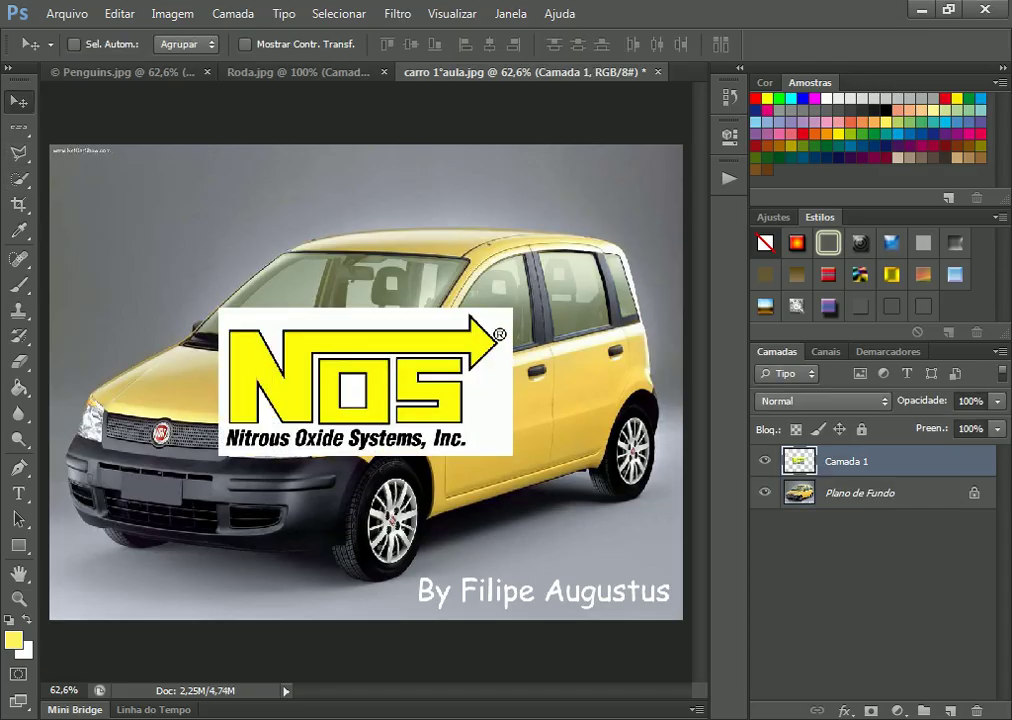
{"action": "left_click_drag", "start_coordinate": [405, 320], "coordinate": [432, 359]}
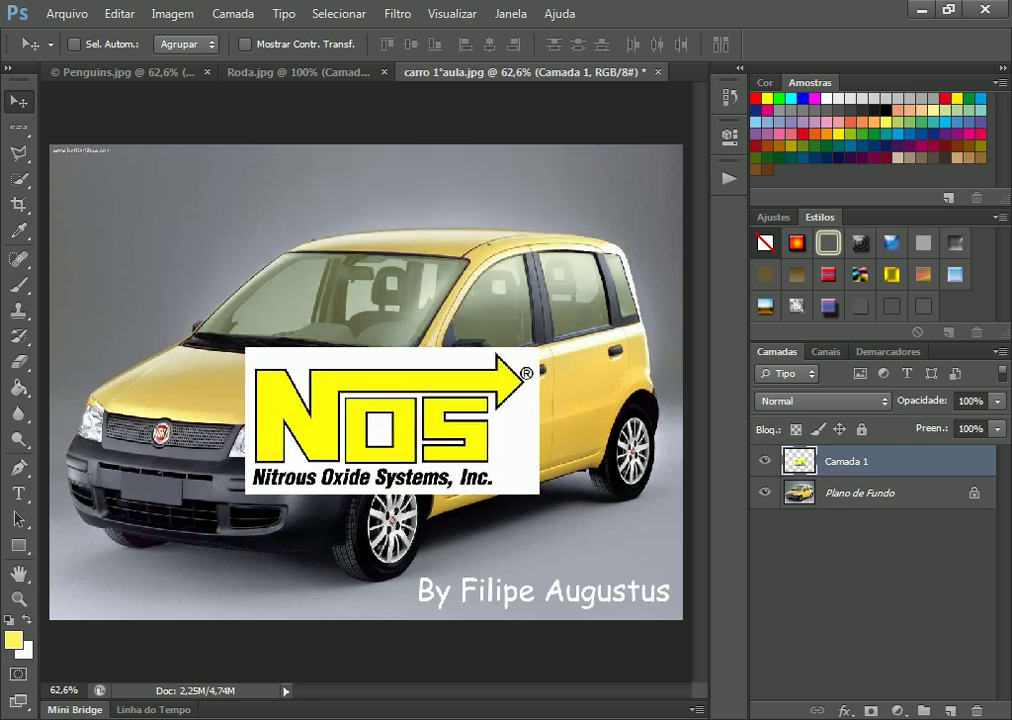
Delete the pasted NOS logo layer, Camada 1.
{"action": "right_click", "coordinate": [845, 461]}
{"action": "left_click", "coordinate": [662, 120]}
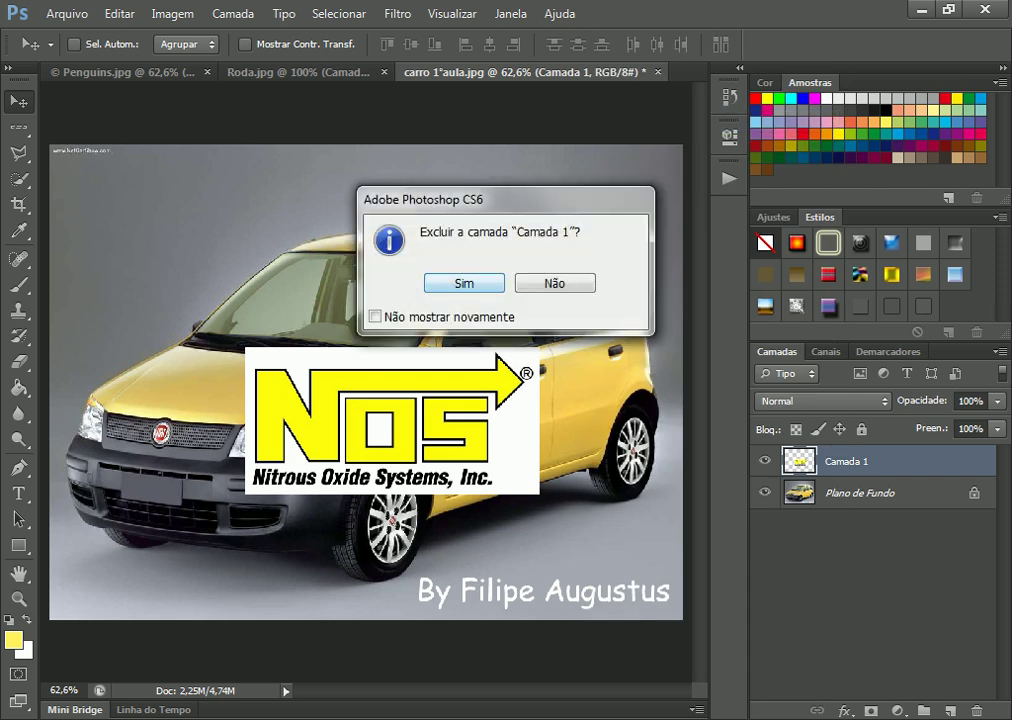
{"action": "key", "text": "Return"}
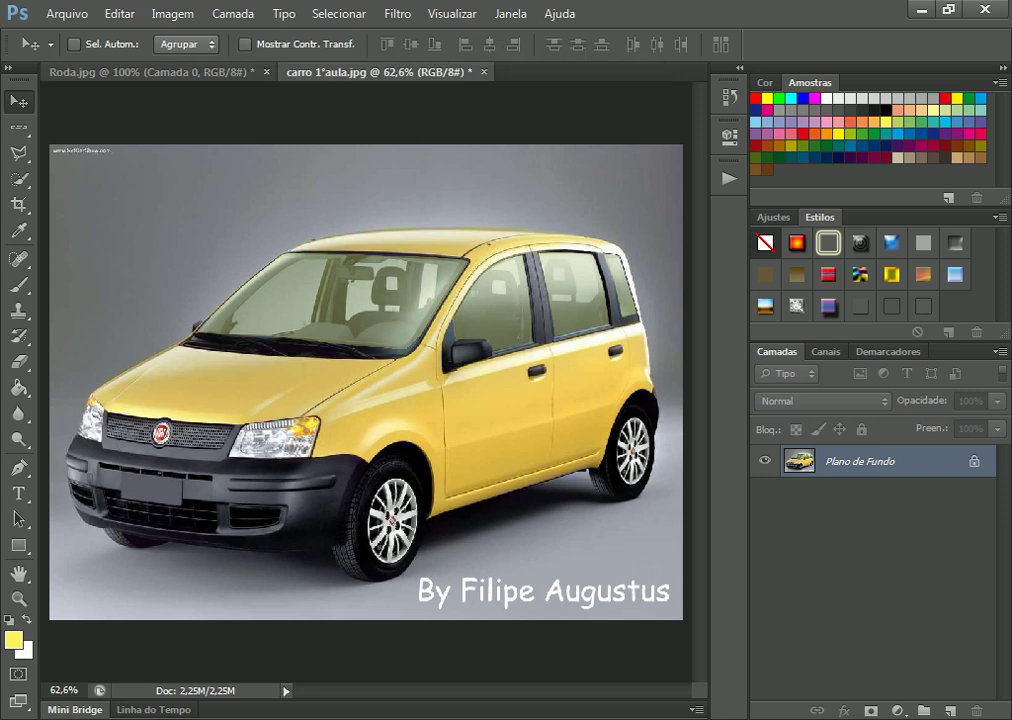
Close Roda.jpg without saving its changes.
{"action": "left_click", "coordinate": [200, 72]}
{"action": "left_click", "coordinate": [266, 72]}
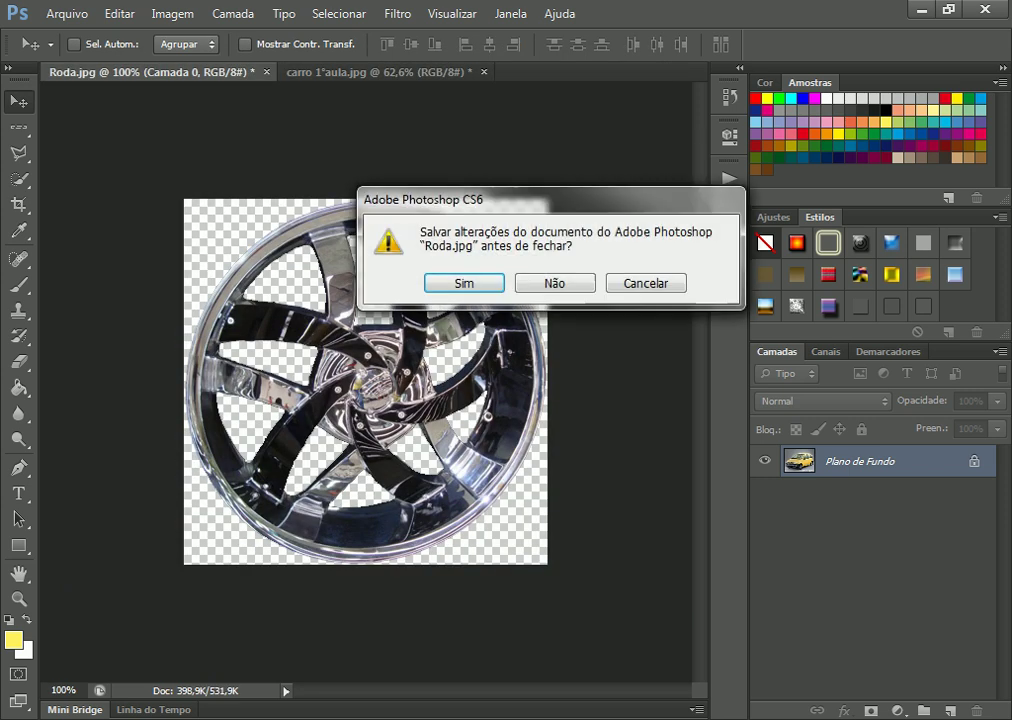
{"action": "left_click", "coordinate": [550, 283]}
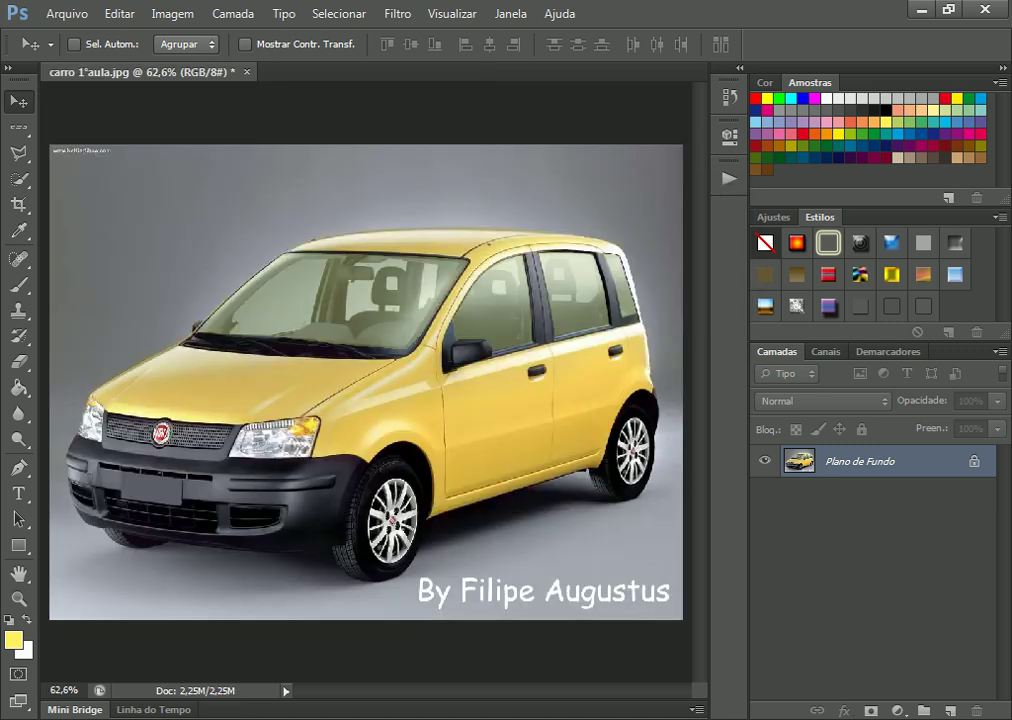
Open the NOS logo image from the Photoshop folder.
{"action": "key", "text": "alt"}
{"action": "key", "text": "Down"}
{"action": "key", "text": "Down"}
{"action": "key", "text": "Escape"}
{"action": "key", "text": "ctrl+o"}
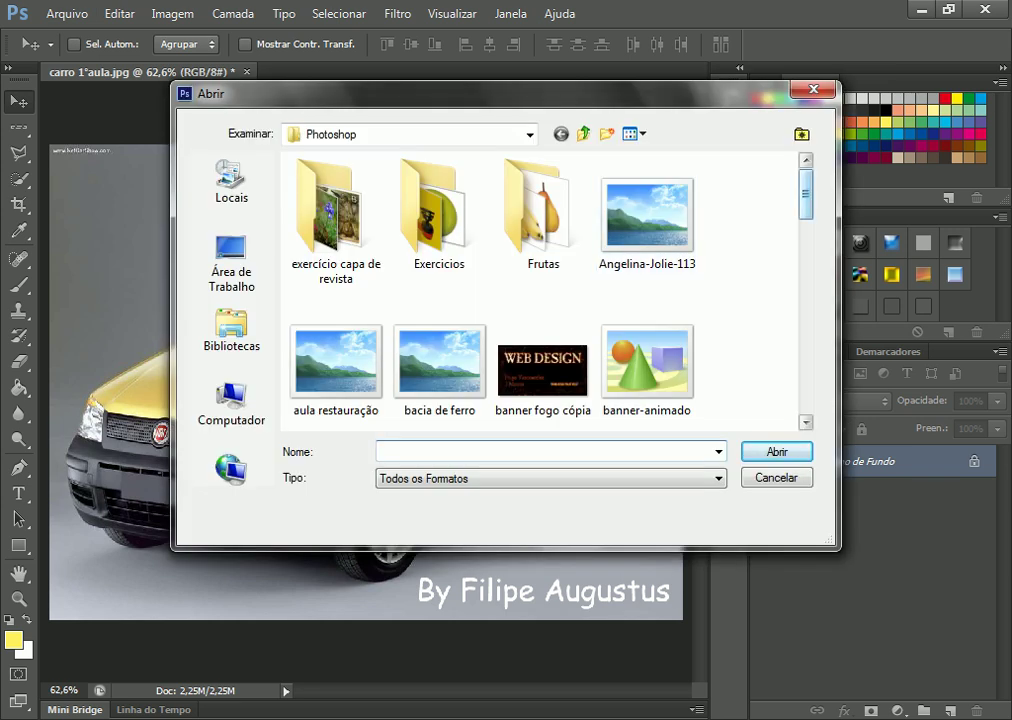
{"action": "scroll", "coordinate": [540, 290], "scroll_direction": "down", "scroll_amount": 10}
{"action": "scroll", "coordinate": [540, 290], "scroll_direction": "up", "scroll_amount": 5}
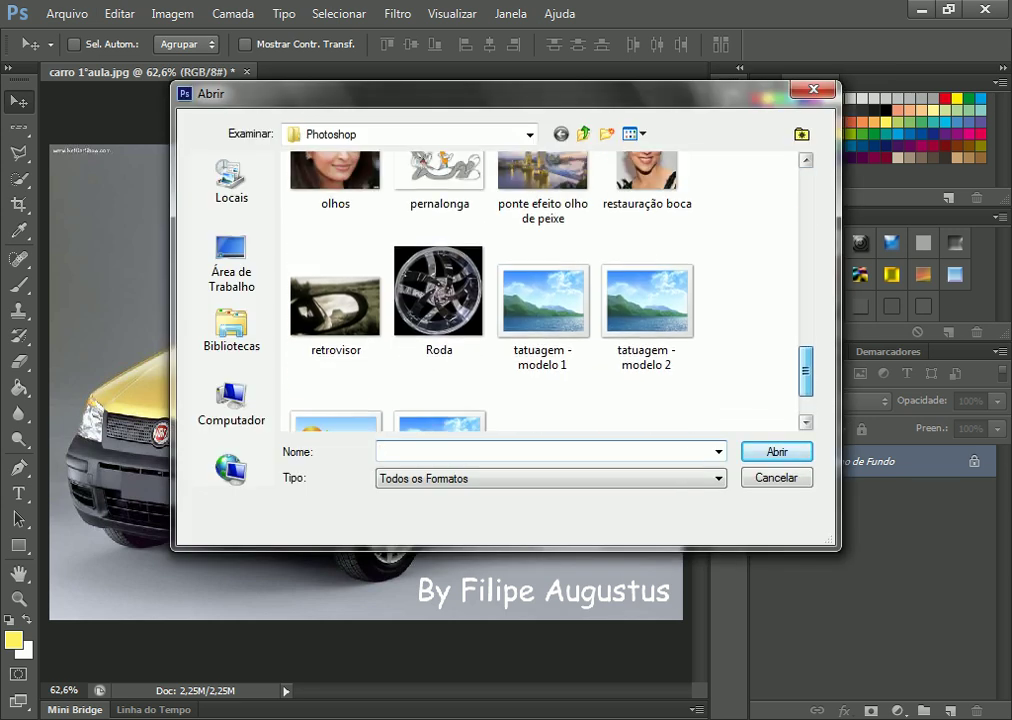
{"action": "double_click", "coordinate": [543, 268]}
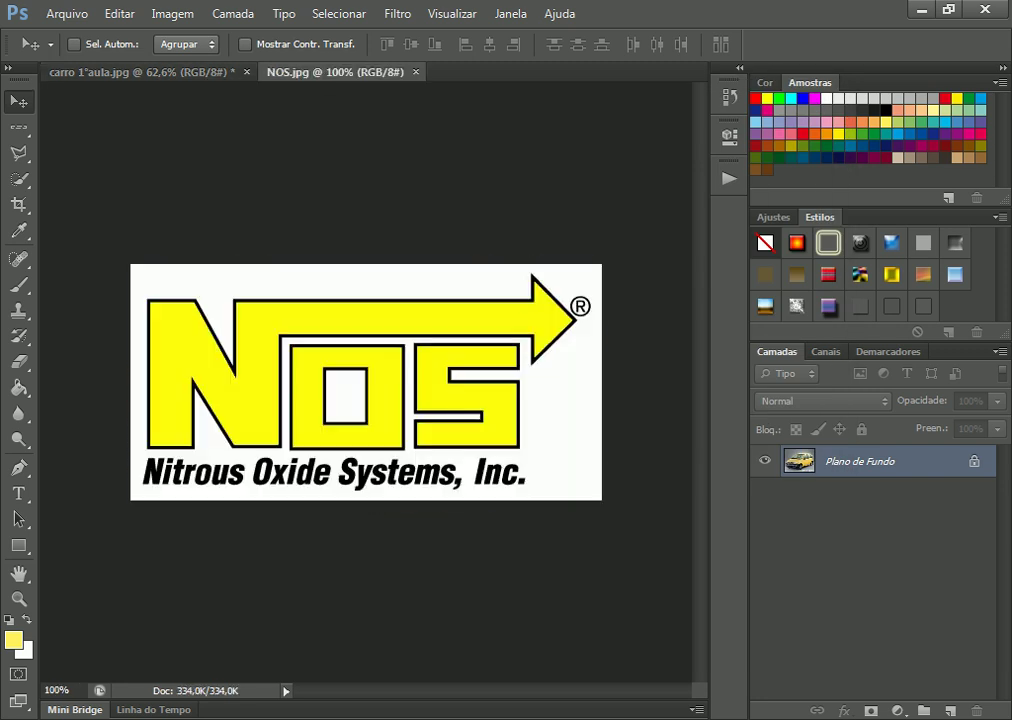
Try pasting the entire NOS.jpg image into carro 1°aula.jpg, undo the paste and return to NOS.jpg.
{"action": "key", "text": "ctrl+a"}
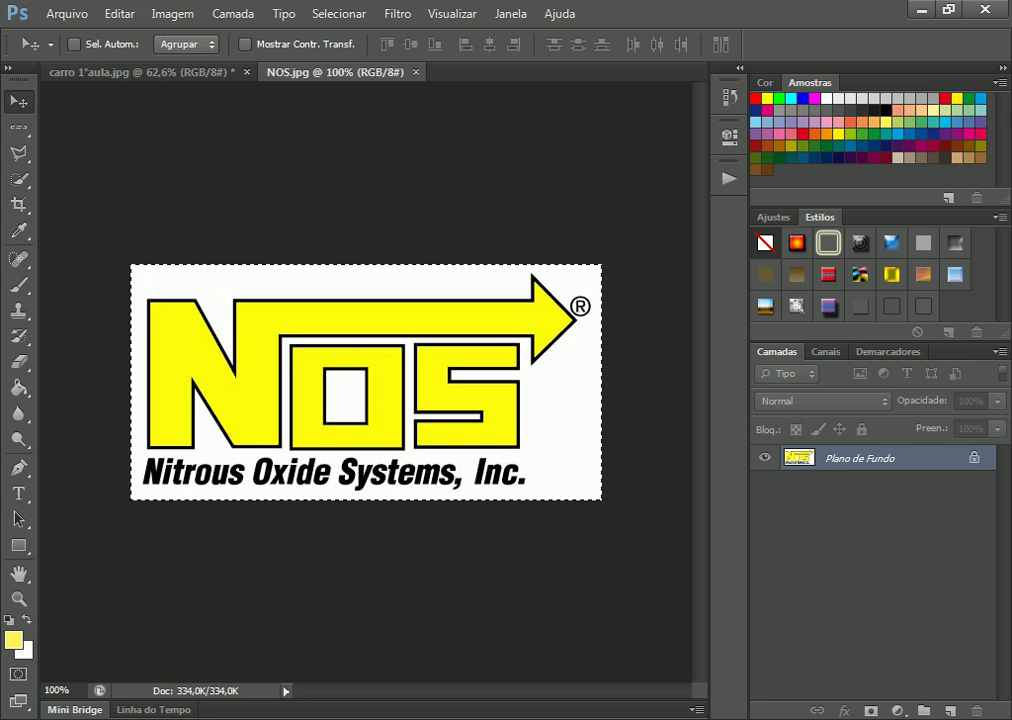
{"action": "key", "text": "ctrl+Tab"}
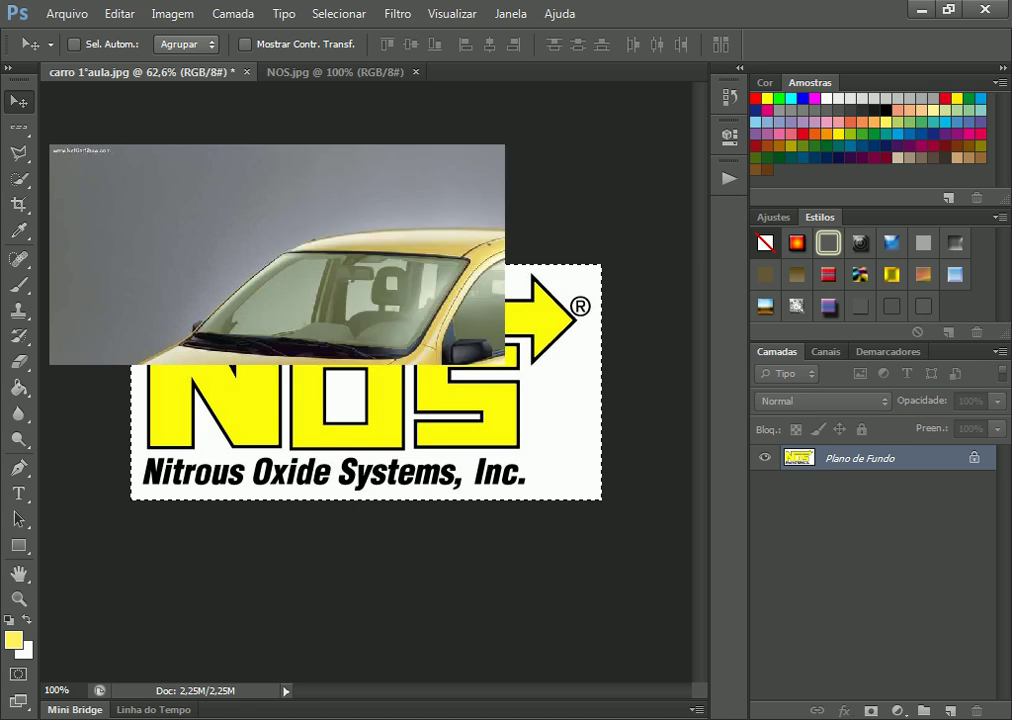
{"action": "key", "text": "ctrl+v"}
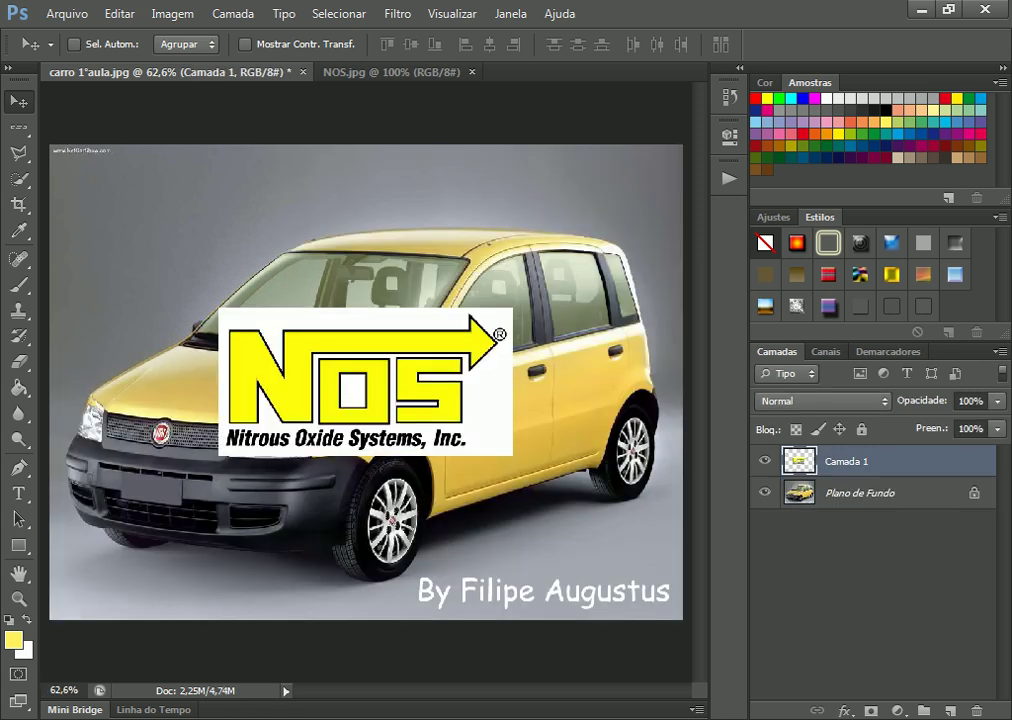
{"action": "key", "text": "ctrl+z"}
{"action": "key", "text": "ctrl+Tab"}
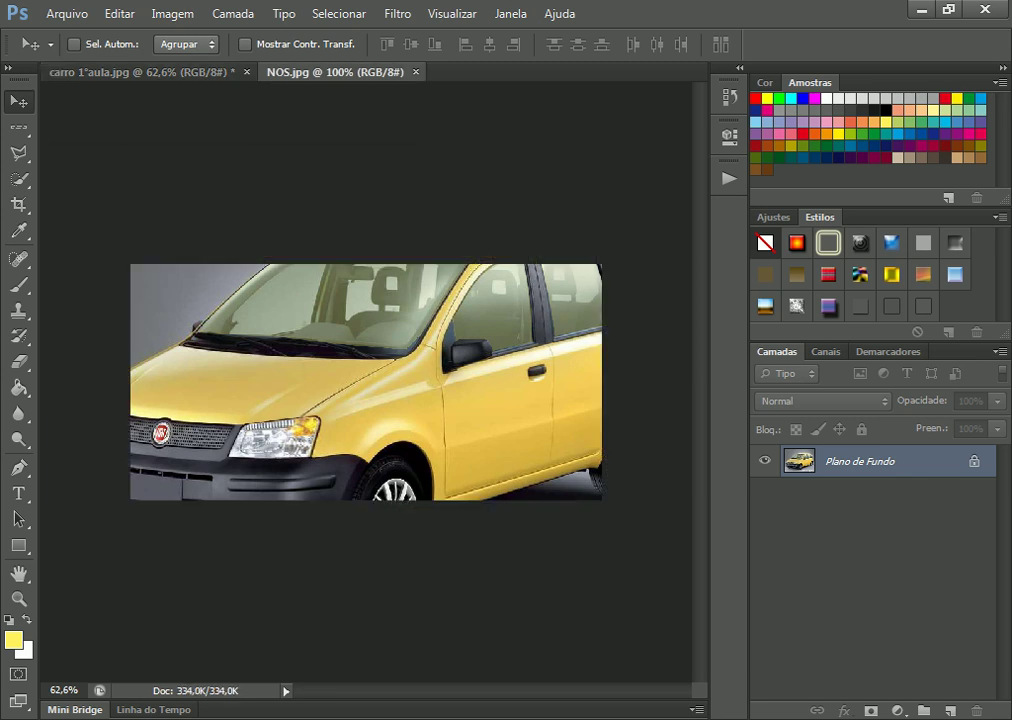
Copy the NOS logo from NOS.jpg onto the front of the car in carro 1°aula.jpg, and close NOS.jpg.
{"action": "key", "text": "ctrl+d"}
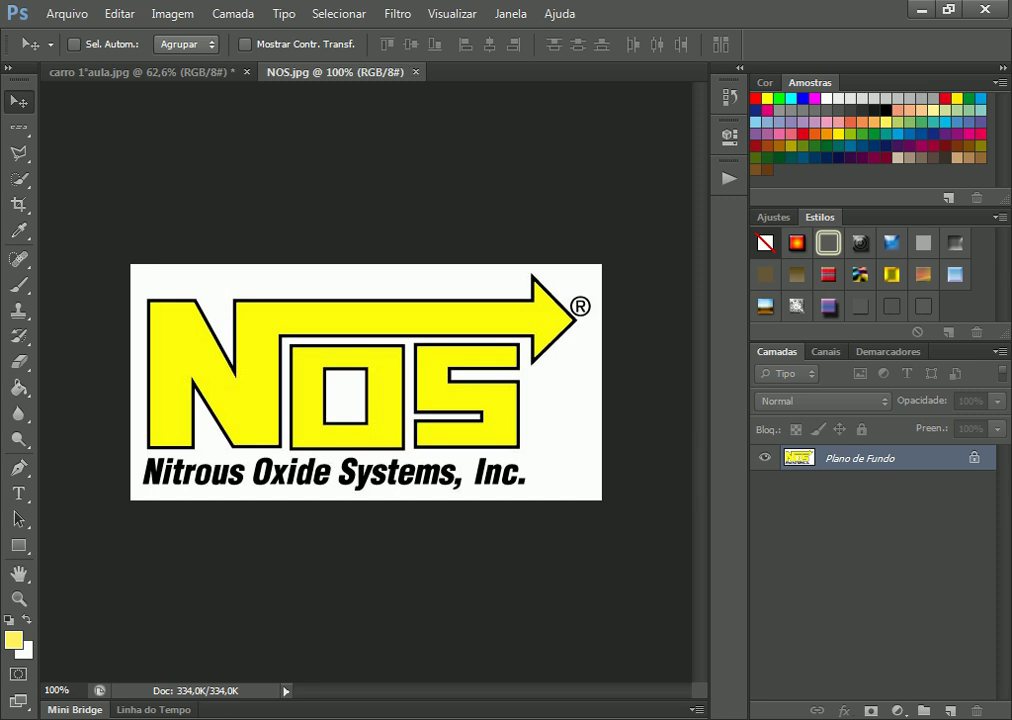
{"action": "left_click_drag", "start_coordinate": [335, 72], "coordinate": [360, 110]}
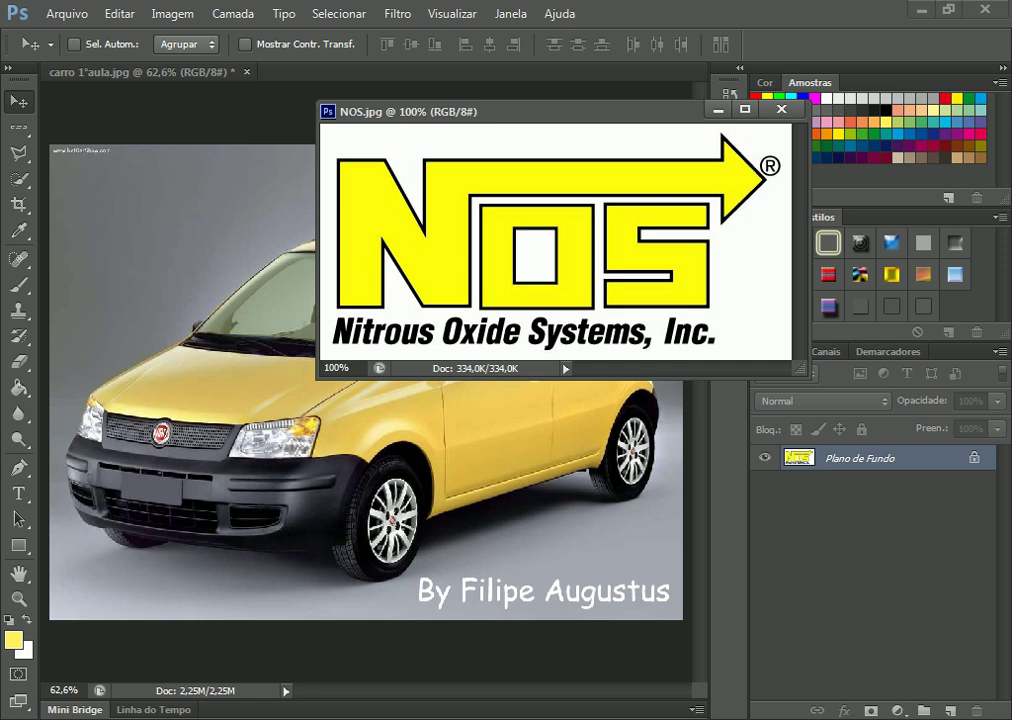
{"action": "left_click_drag", "start_coordinate": [330, 262], "coordinate": [167, 469]}
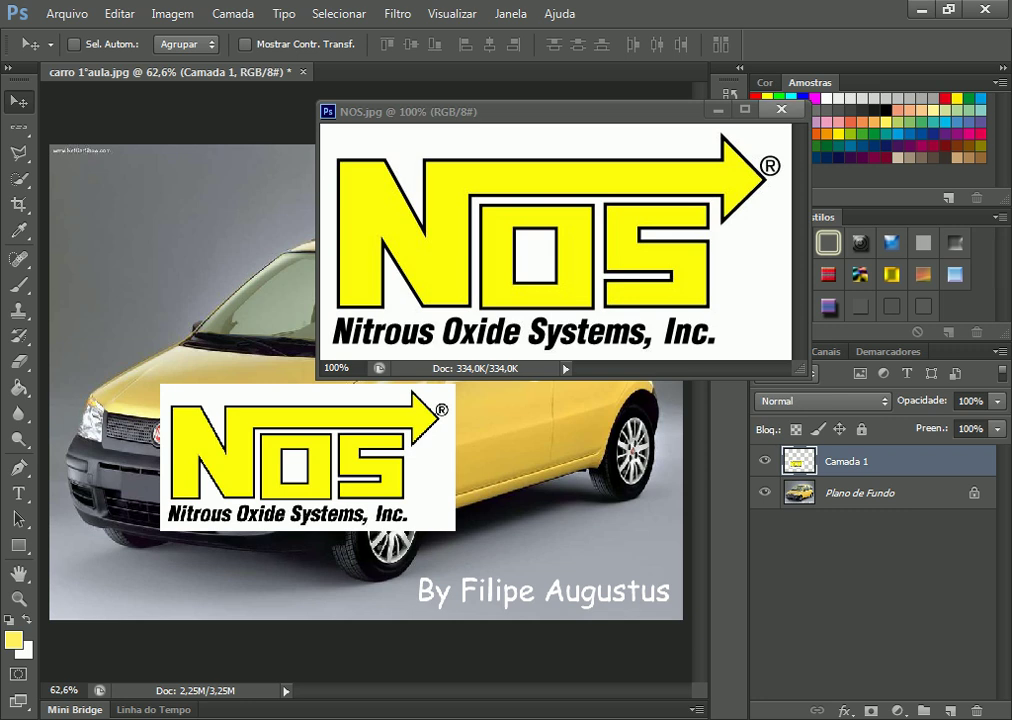
{"action": "left_click", "coordinate": [781, 109]}
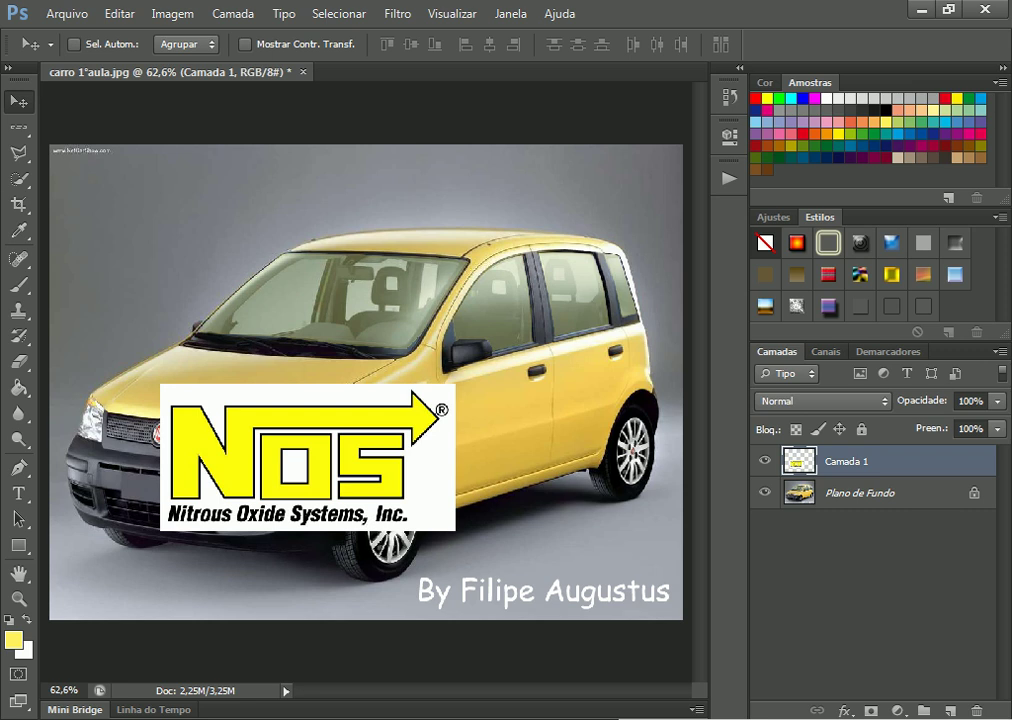
Remove the white background around the NOS logo and inside its O with the Magic Wand, and move the logo up over the hood.
{"action": "left_click", "coordinate": [18, 179]}
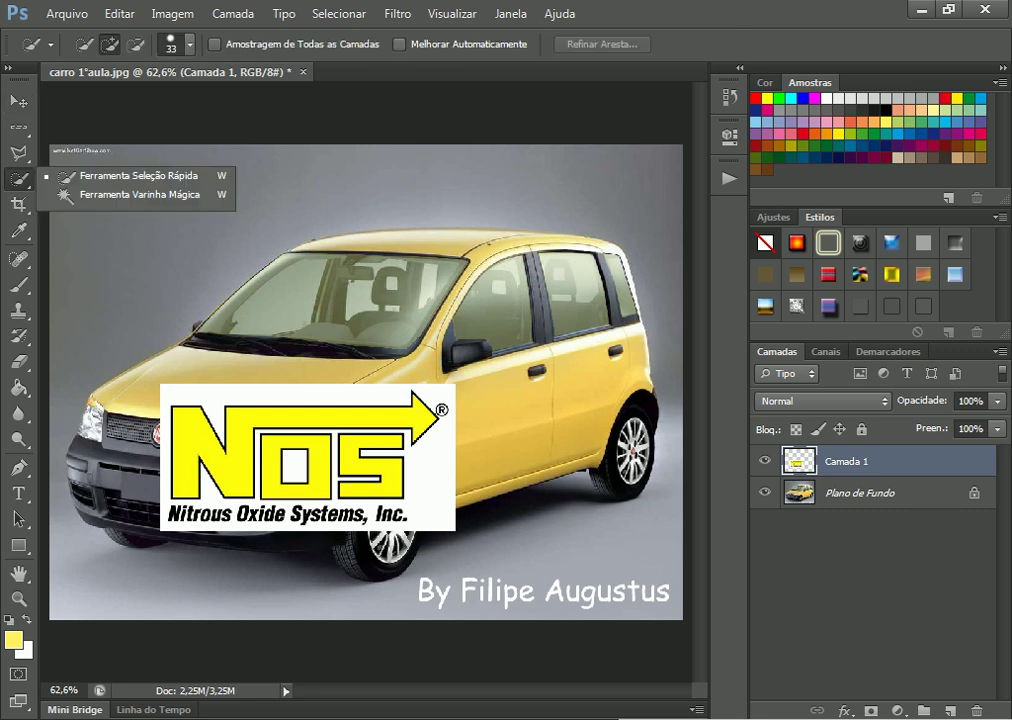
{"action": "left_click", "coordinate": [130, 194]}
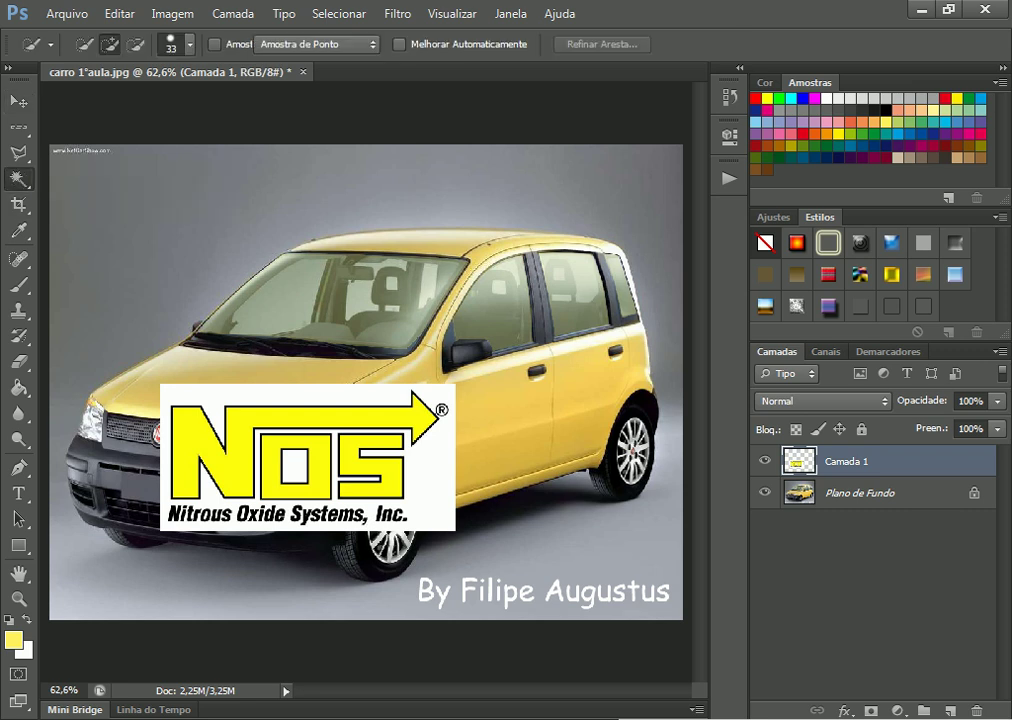
{"action": "left_click", "coordinate": [440, 515]}
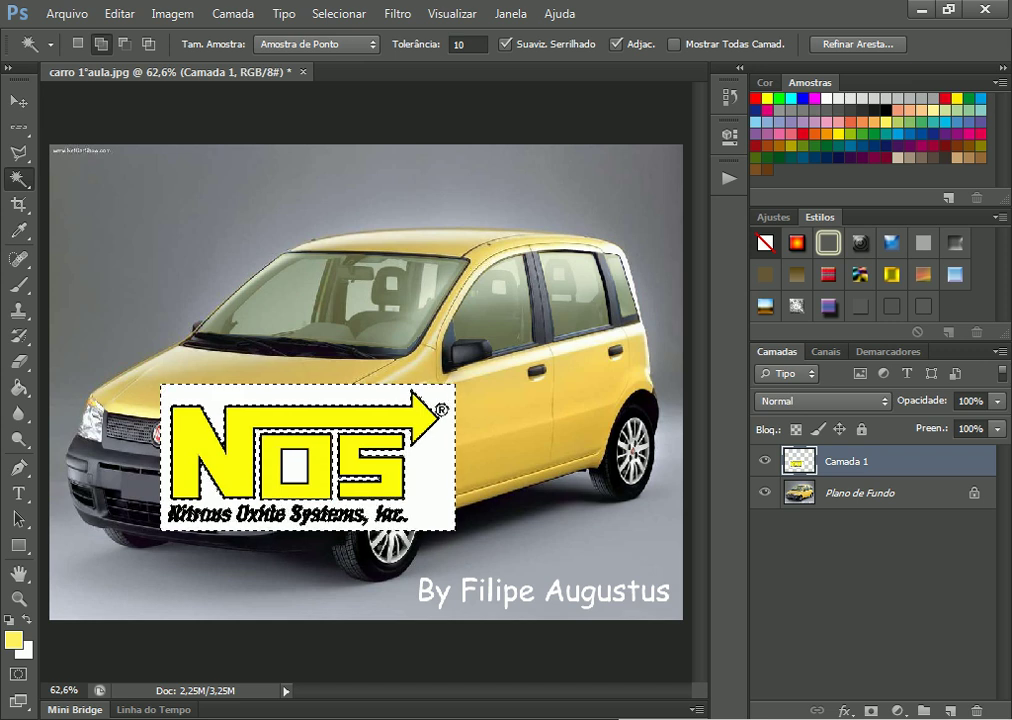
{"action": "key", "text": "Delete"}
{"action": "left_click", "coordinate": [296, 467]}
{"action": "key", "text": "Delete"}
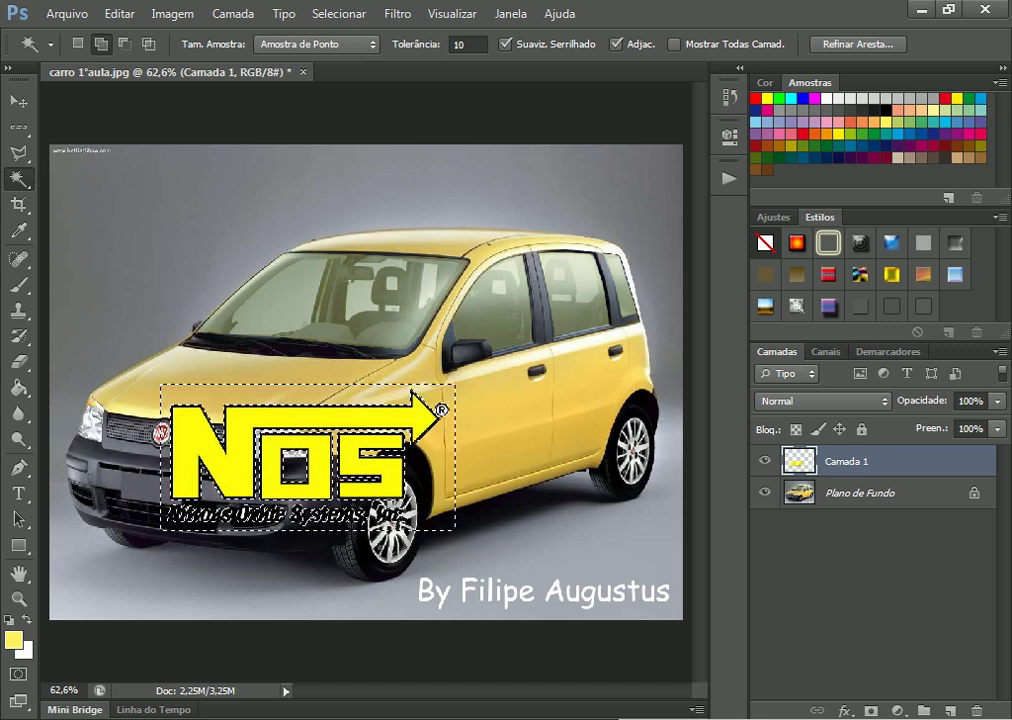
{"action": "key", "text": "ctrl+d"}
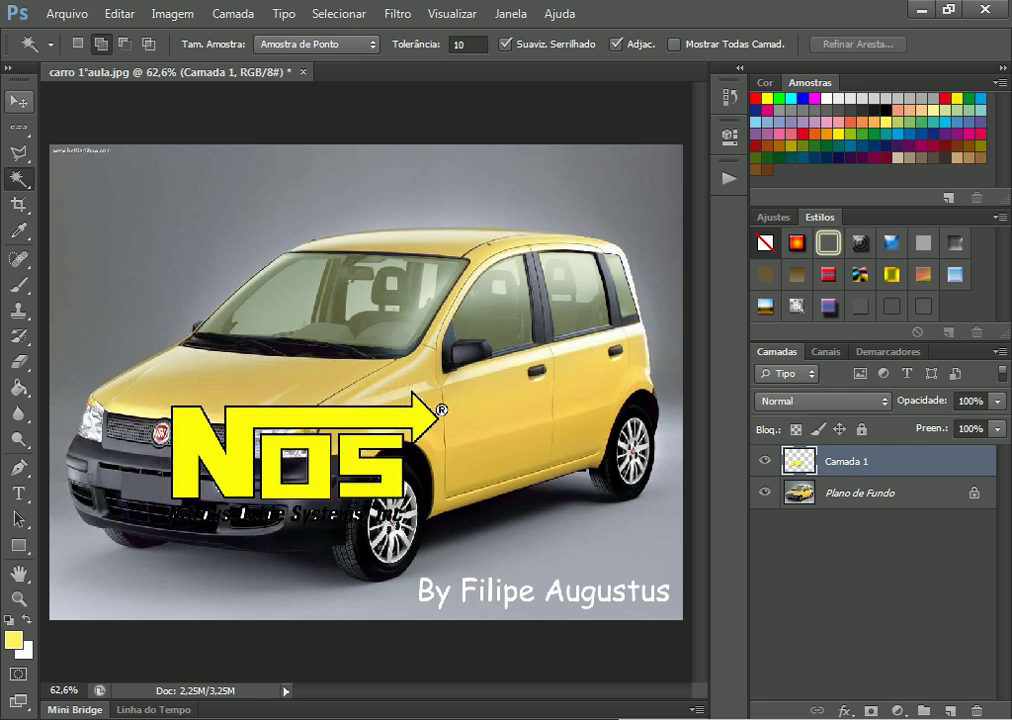
{"action": "left_click", "coordinate": [18, 101]}
{"action": "left_click_drag", "start_coordinate": [321, 434], "coordinate": [388, 342]}
Try deleting the "Nitrous Oxide Systems, Inc." tagline with a rectangular marquee touching the letters' lower edge, and undo the deletion.
{"action": "left_click", "coordinate": [18, 127]}
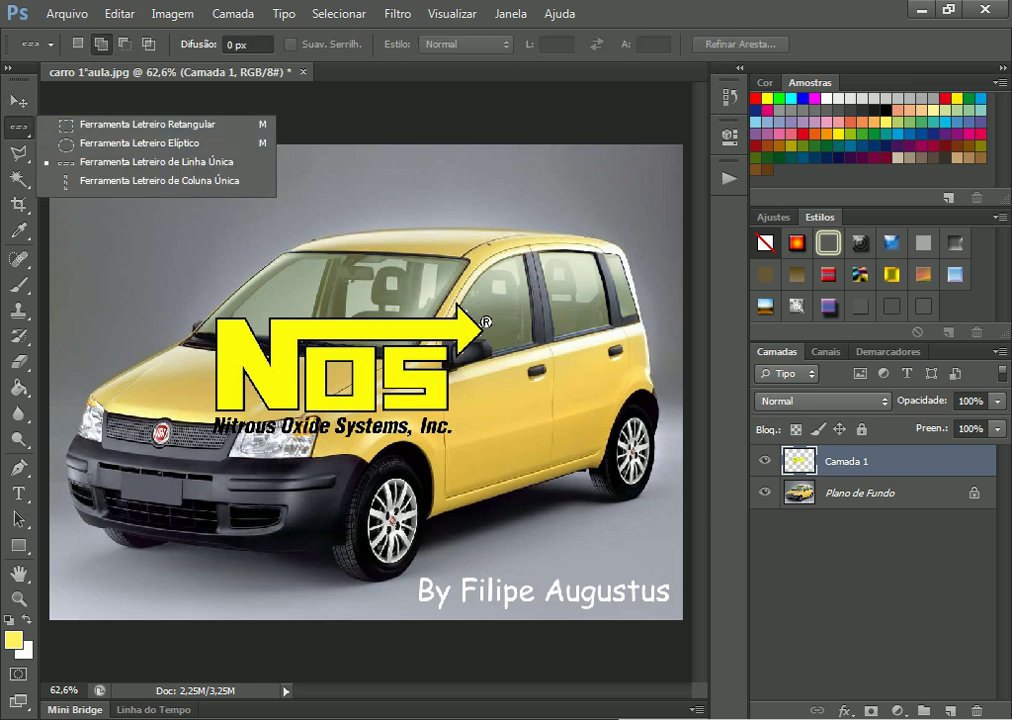
{"action": "left_click", "coordinate": [147, 124]}
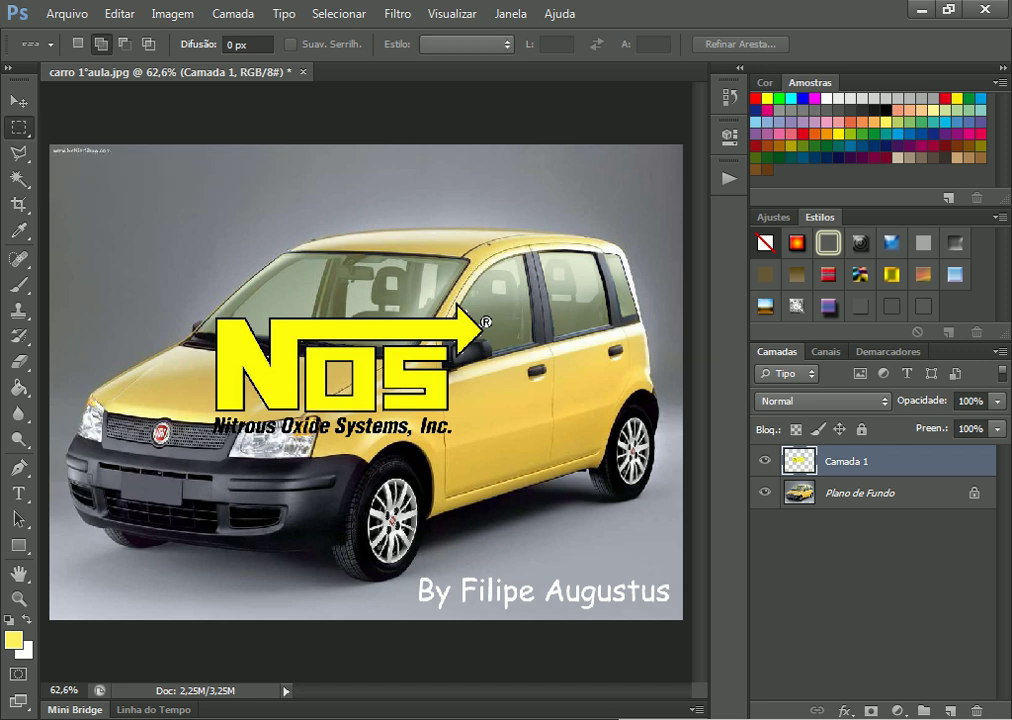
{"action": "left_click_drag", "start_coordinate": [207, 410], "coordinate": [458, 445]}
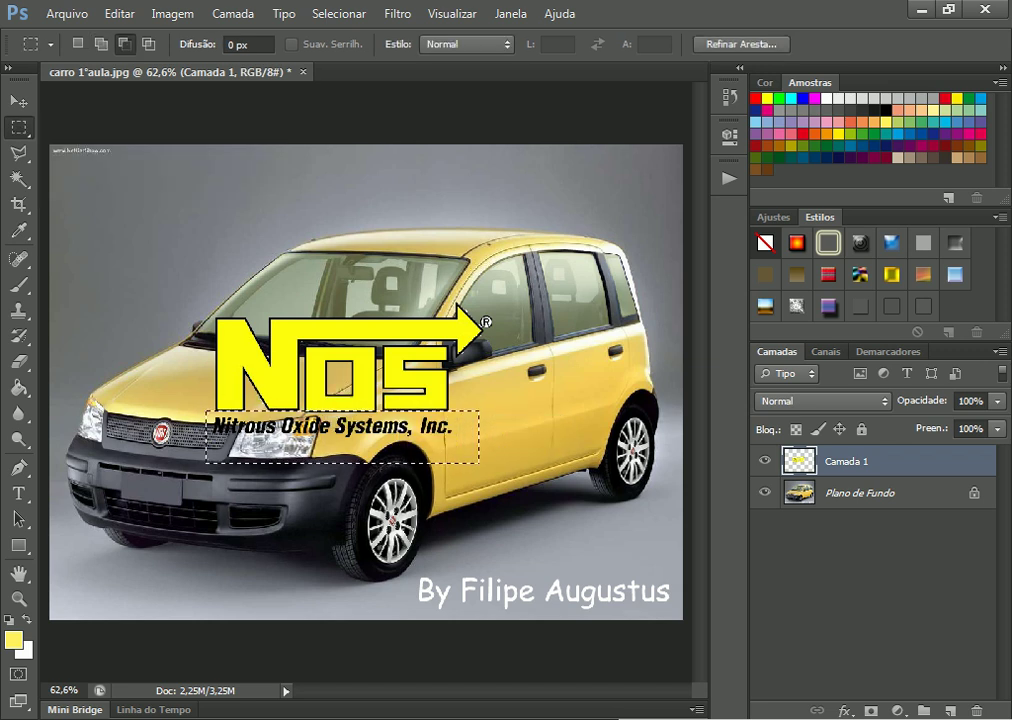
{"action": "key", "text": "Delete"}
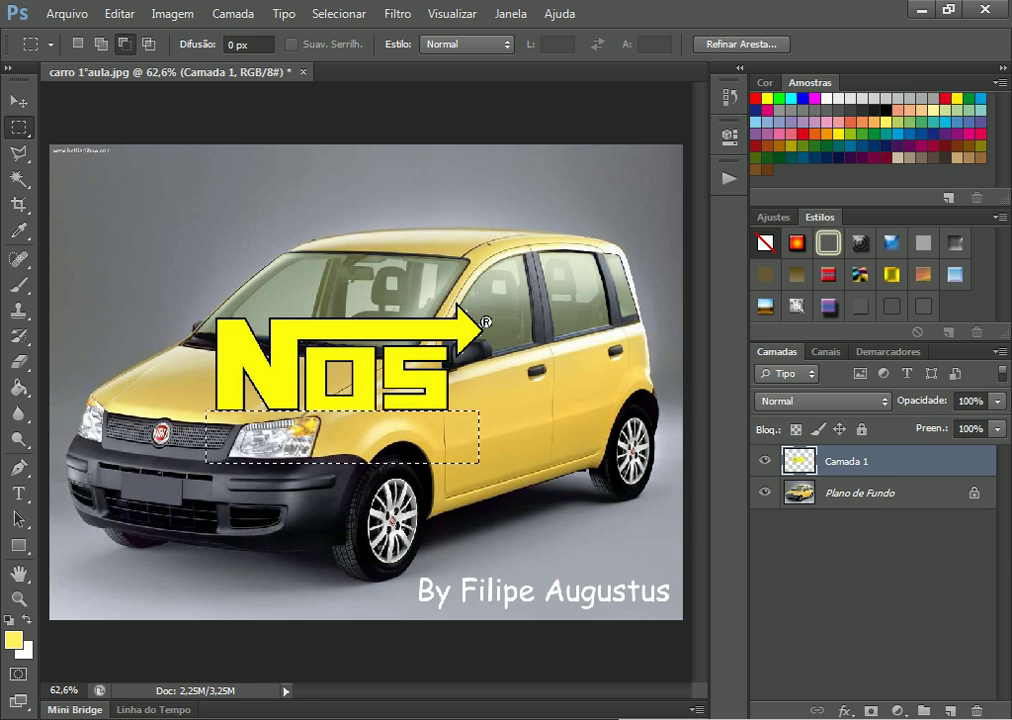
{"action": "key", "text": "ctrl+d"}
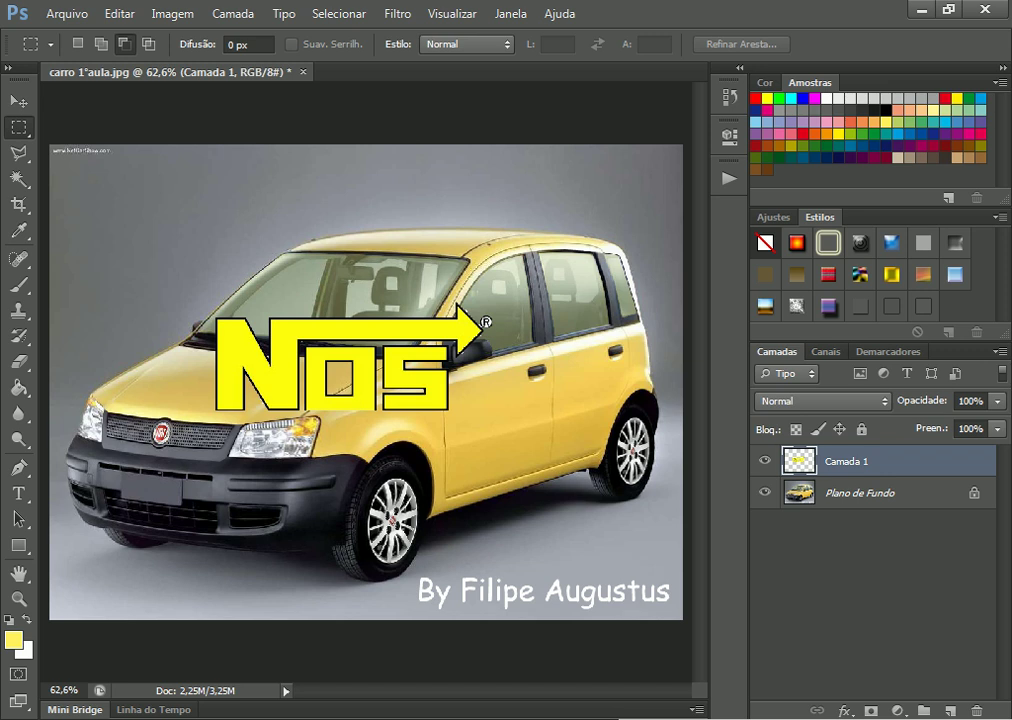
{"action": "key", "text": "ctrl+shift+d"}
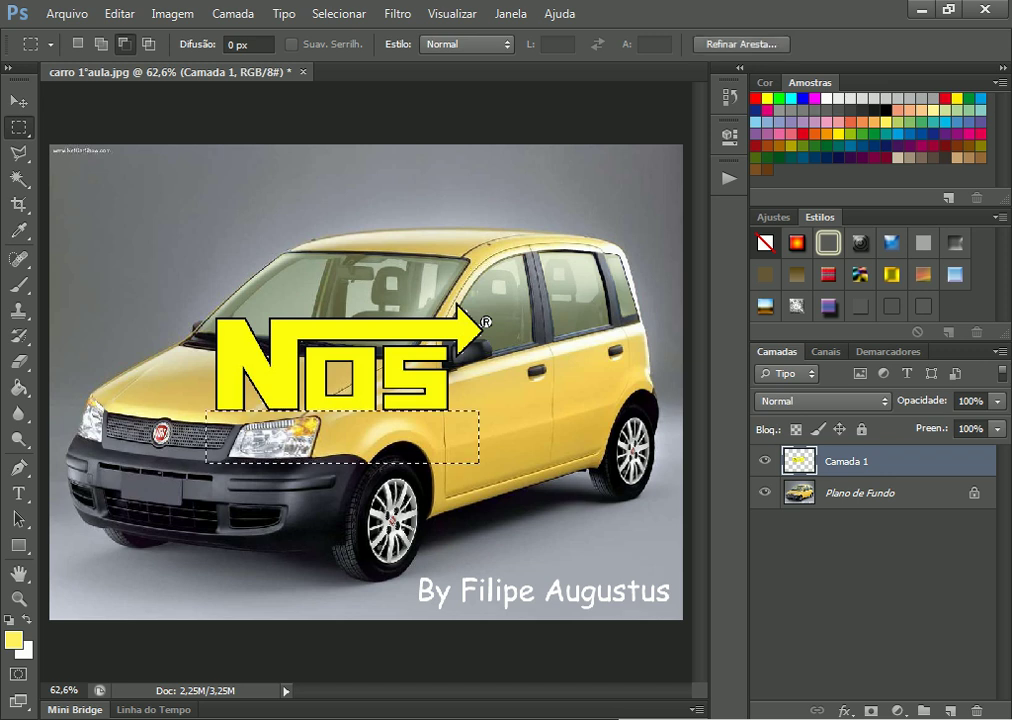
{"action": "key", "text": "ctrl+z"}
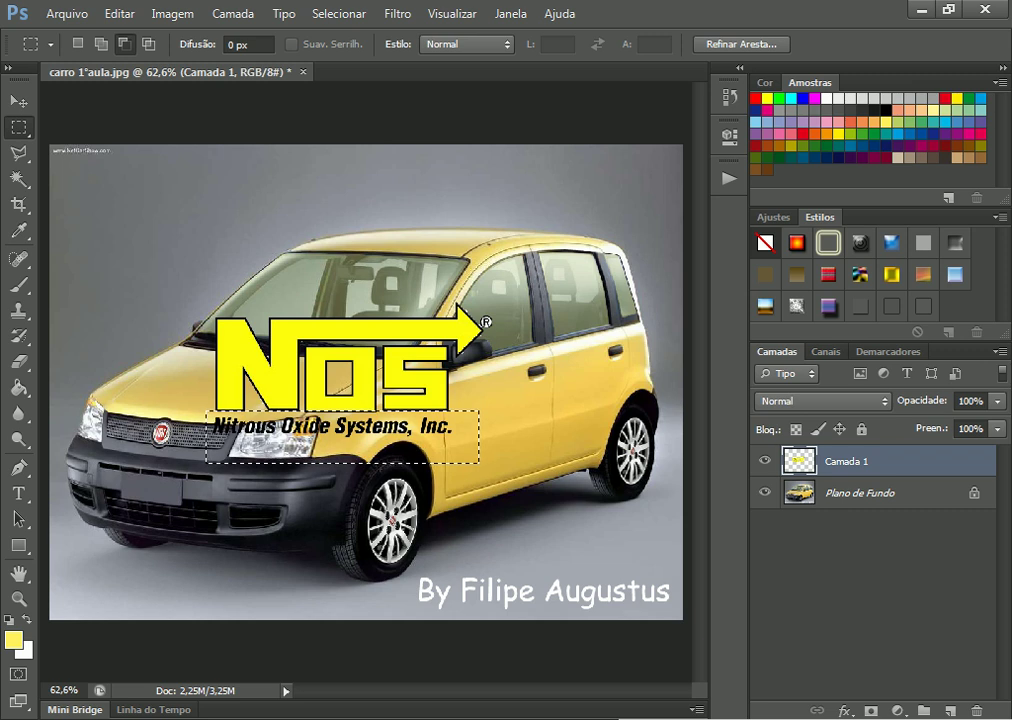
Delete the "Nitrous Oxide Systems, Inc." tagline using a new rectangular selection just below the NOS letters, and clear the selection.
{"action": "key", "text": "ctrl+d"}
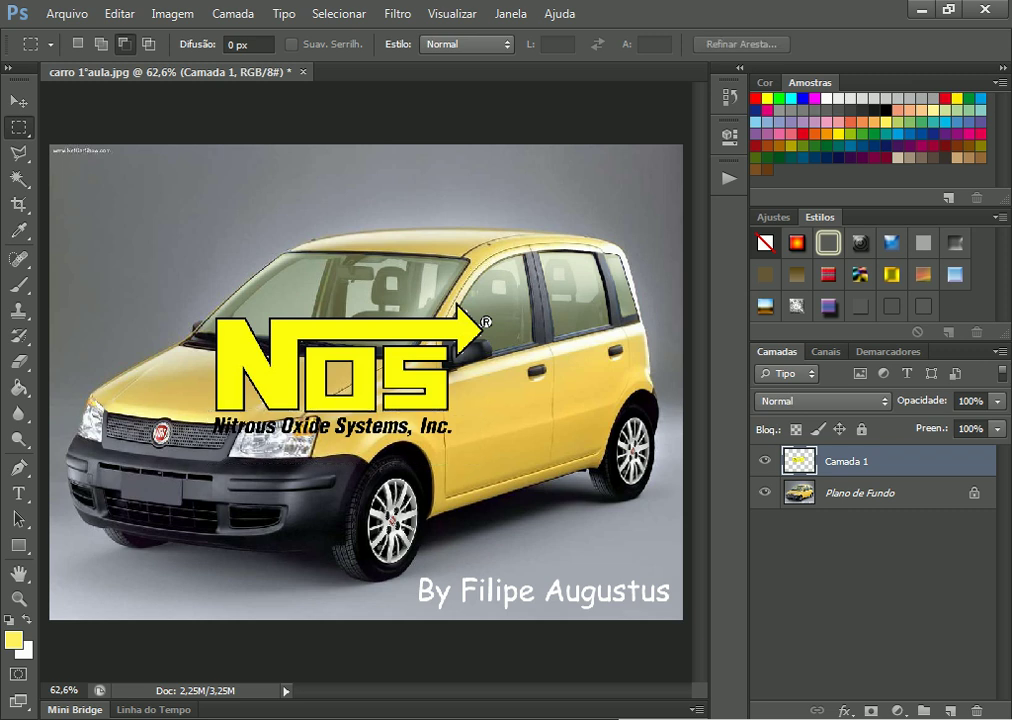
{"action": "left_click_drag", "start_coordinate": [208, 415], "coordinate": [467, 461]}
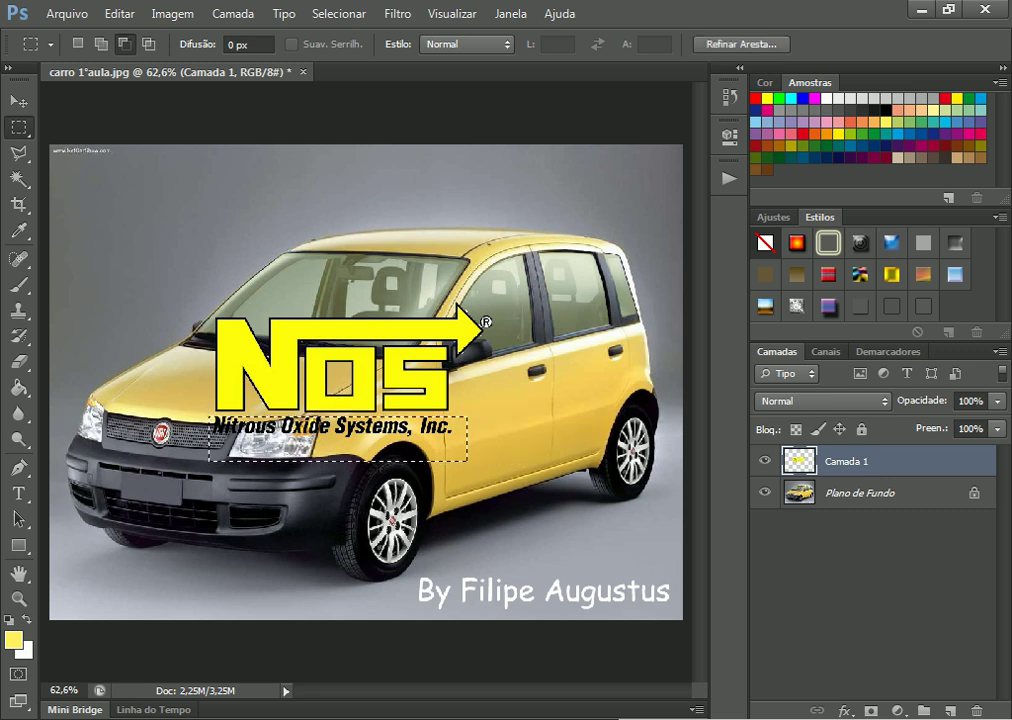
{"action": "key", "text": "Delete"}
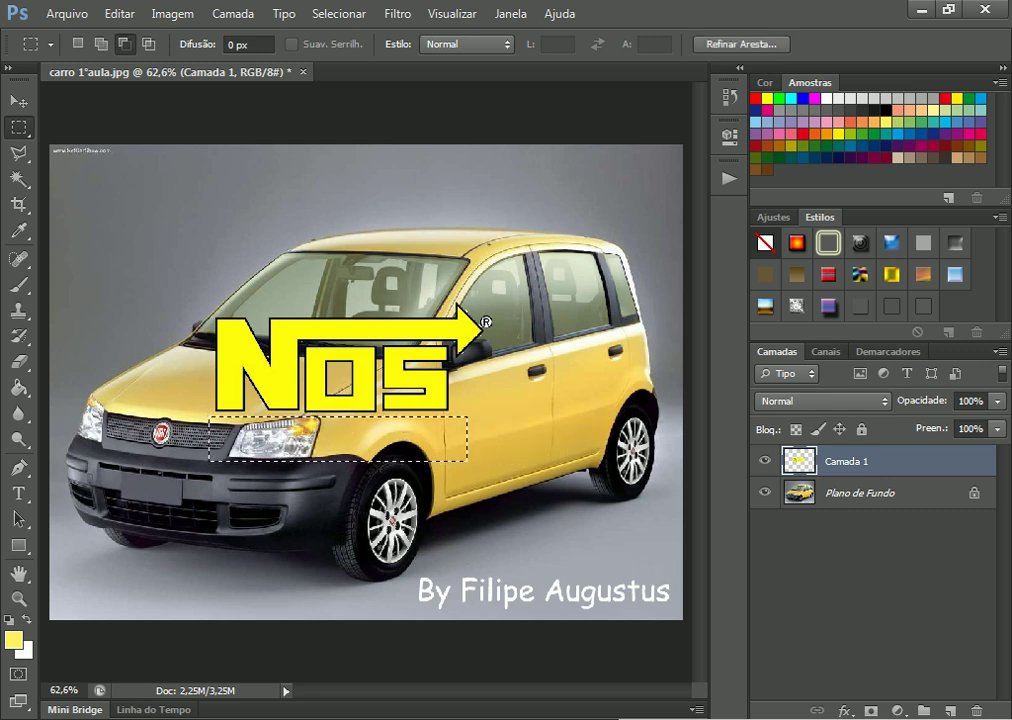
{"action": "key", "text": "ctrl+d"}
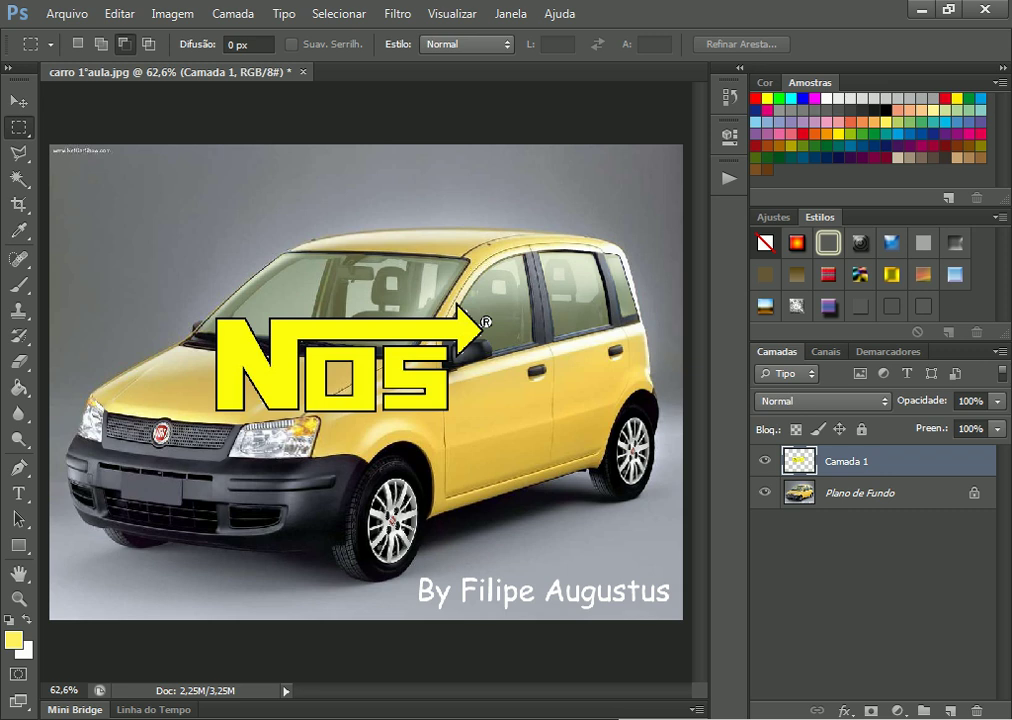